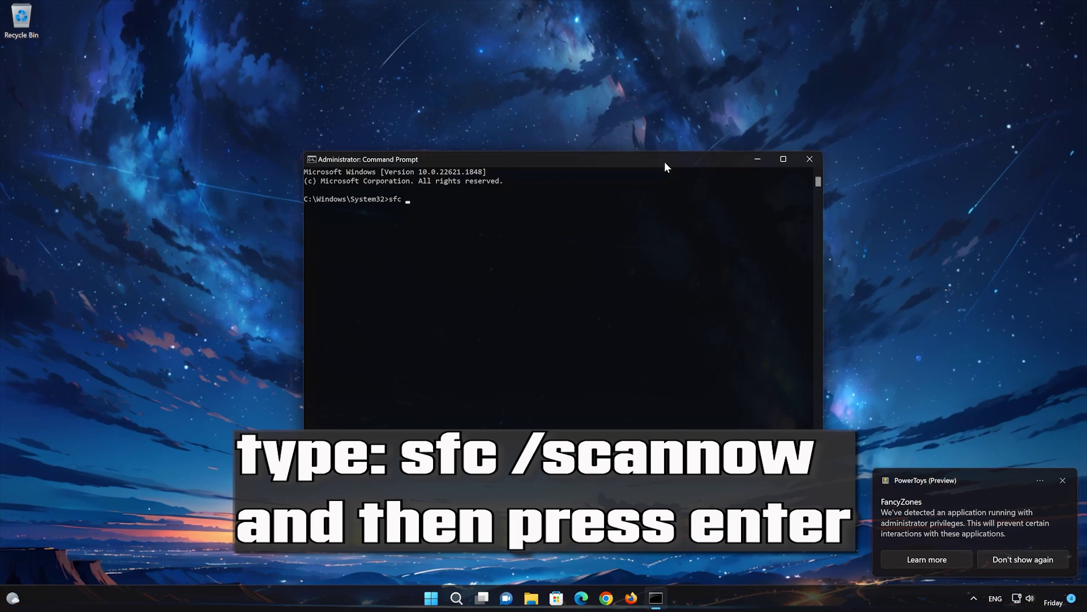
Run the sfc /scannow system file scan in the administrator Command Prompt and close it with the exit command.
{"action": "type", "text": "/scannow"}
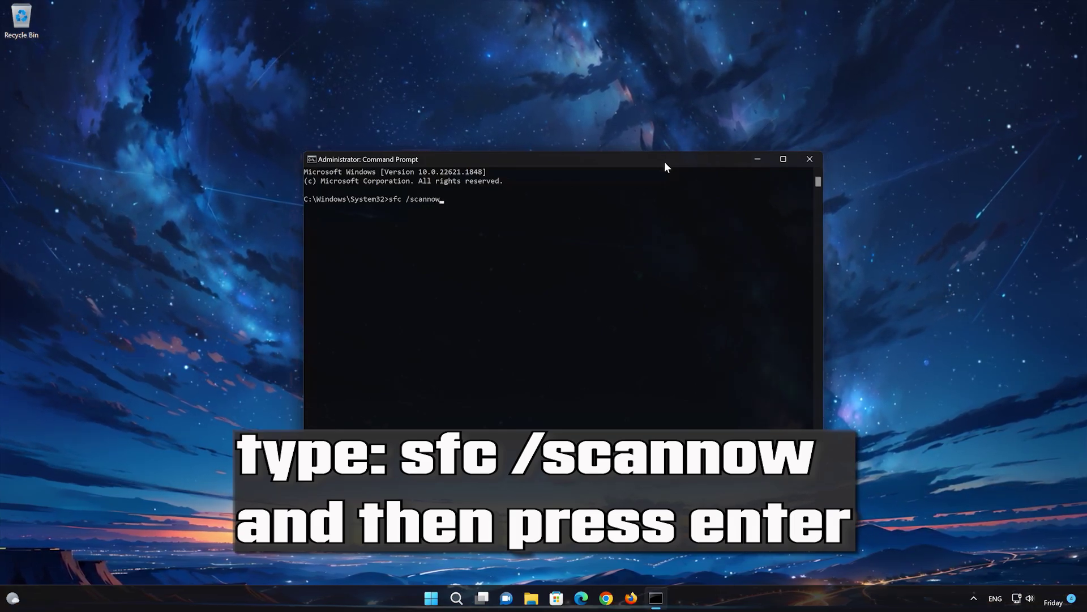
{"action": "key", "text": "Return"}
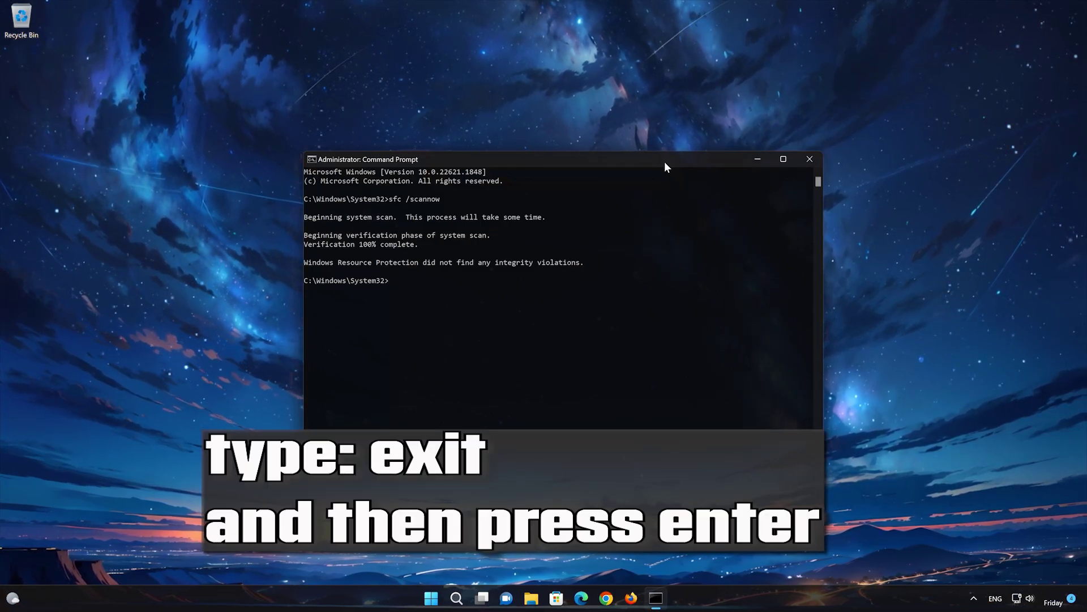
{"action": "type", "text": "exit"}
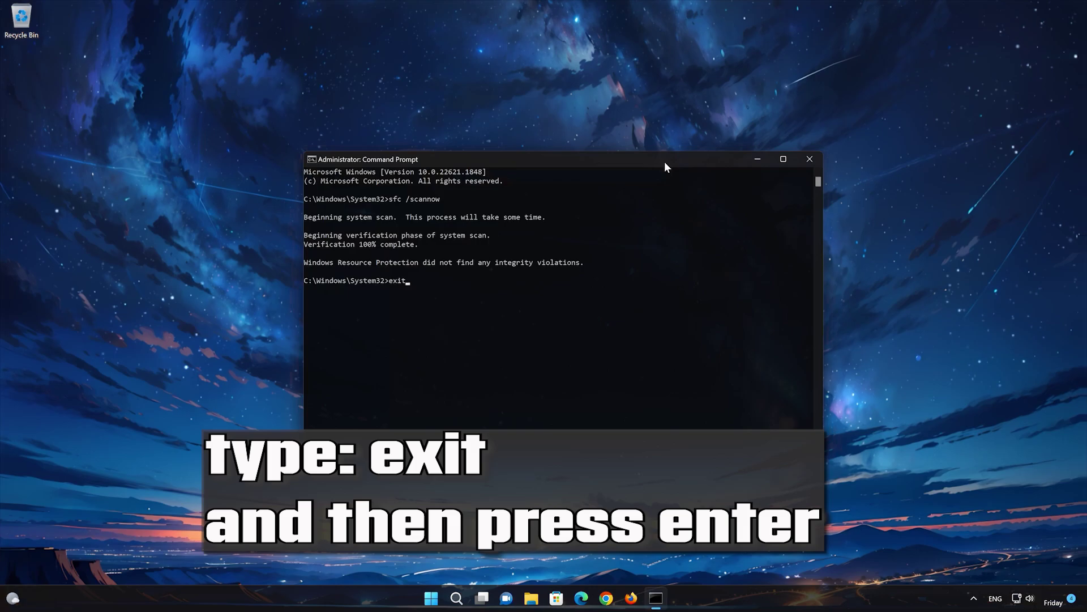
{"action": "key", "text": "Return"}
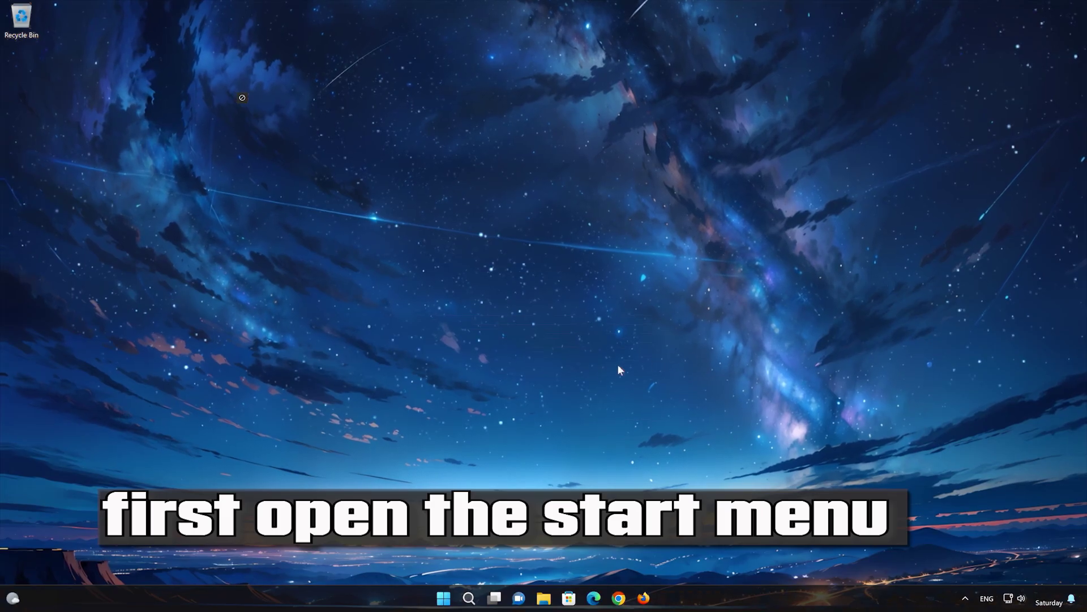
Open Windows Settings and go to the Other troubleshooters page under System > Troubleshoot.
{"action": "left_click", "coordinate": [445, 601]}
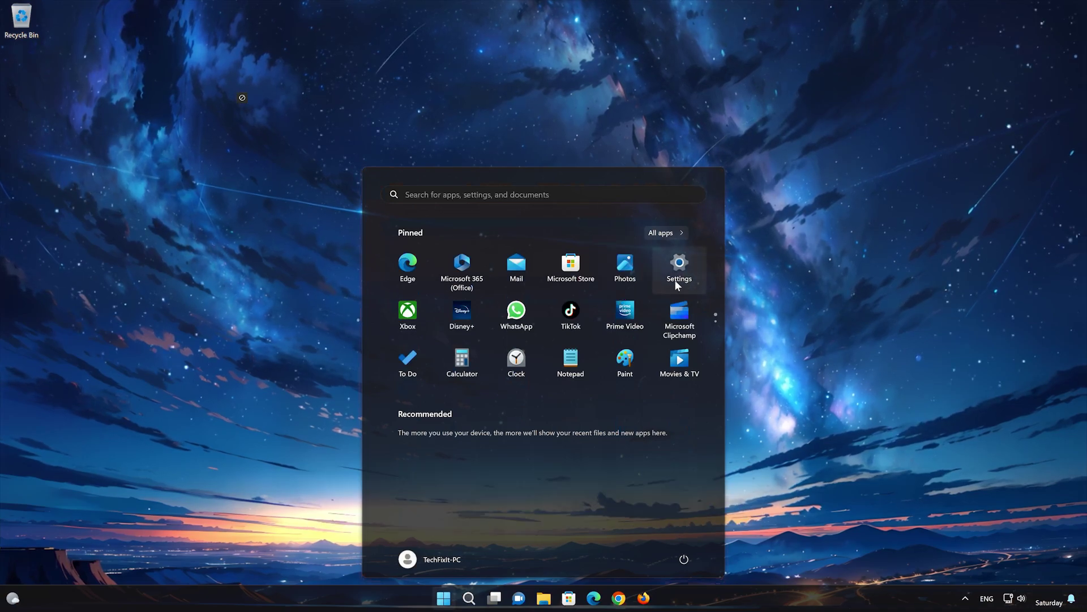
{"action": "left_click", "coordinate": [684, 265]}
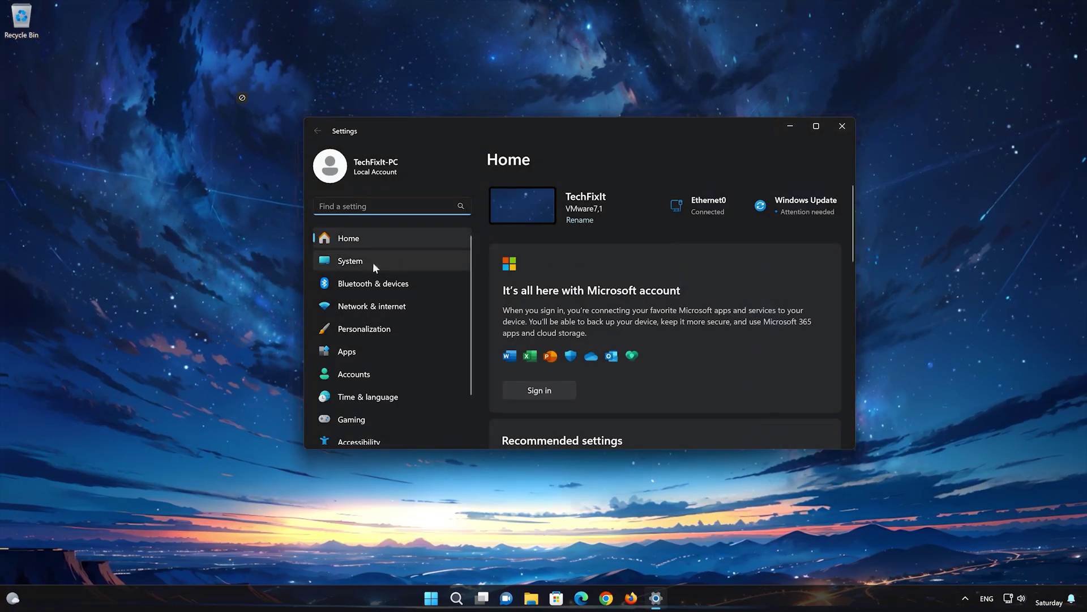
{"action": "left_click", "coordinate": [389, 264]}
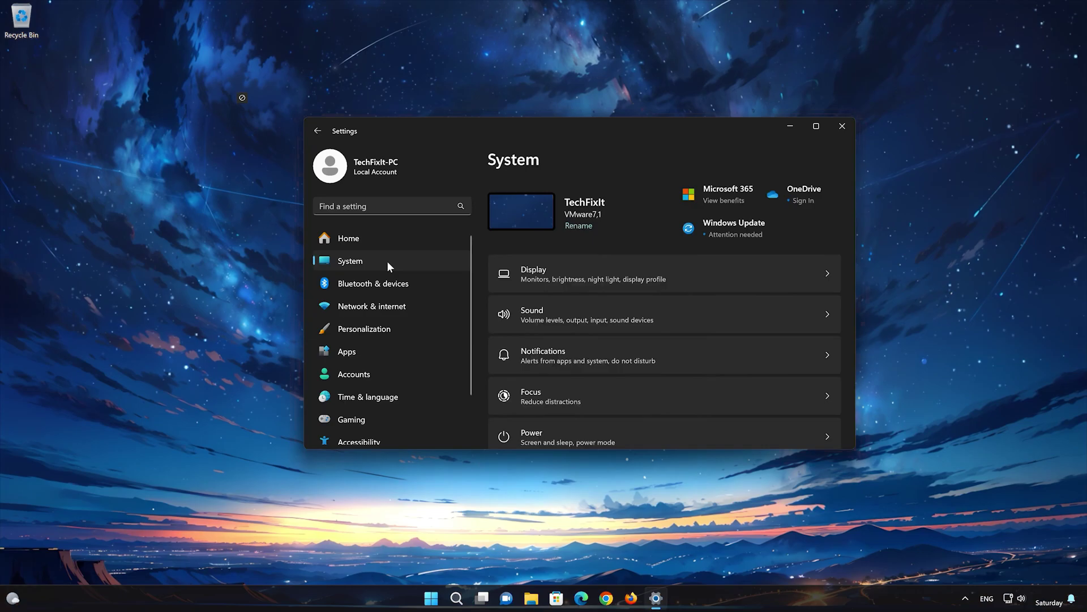
{"action": "scroll", "coordinate": [668, 348], "scroll_direction": "down", "scroll_amount": 8}
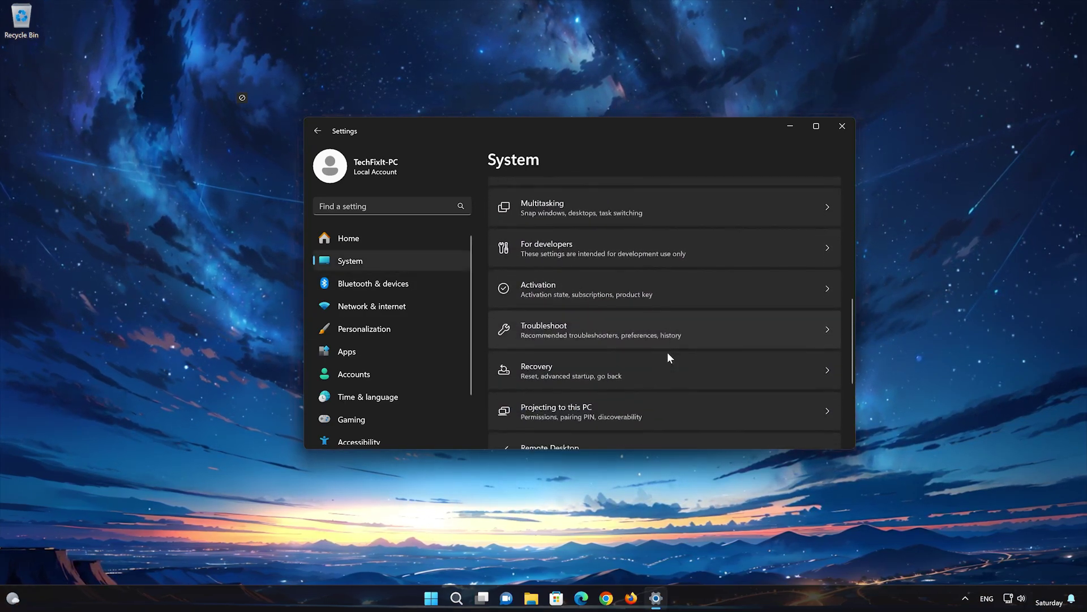
{"action": "scroll", "coordinate": [622, 275], "scroll_direction": "up", "scroll_amount": 1}
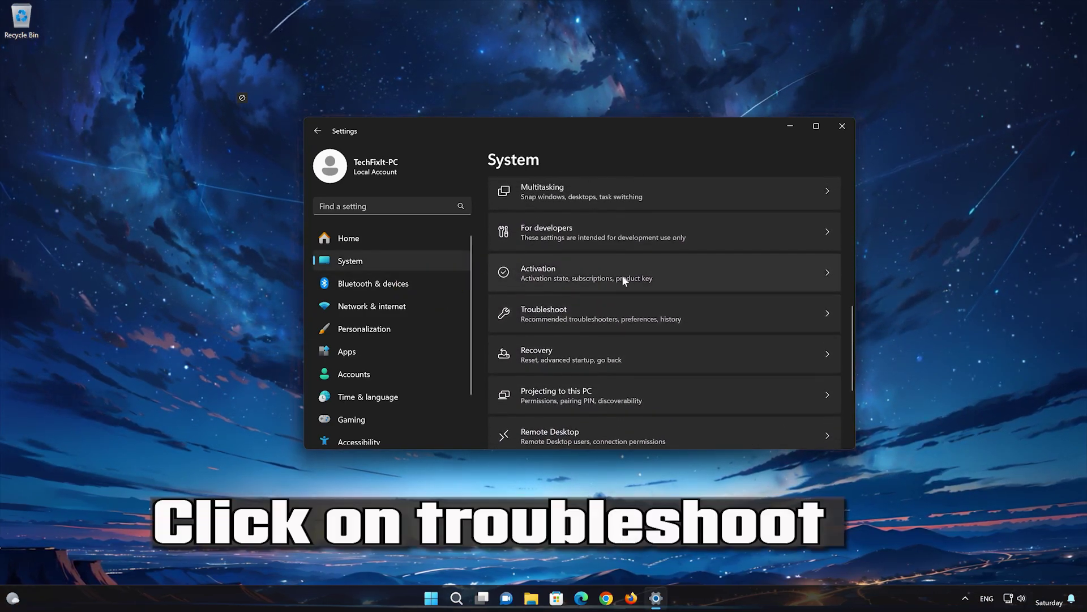
{"action": "left_click", "coordinate": [553, 312]}
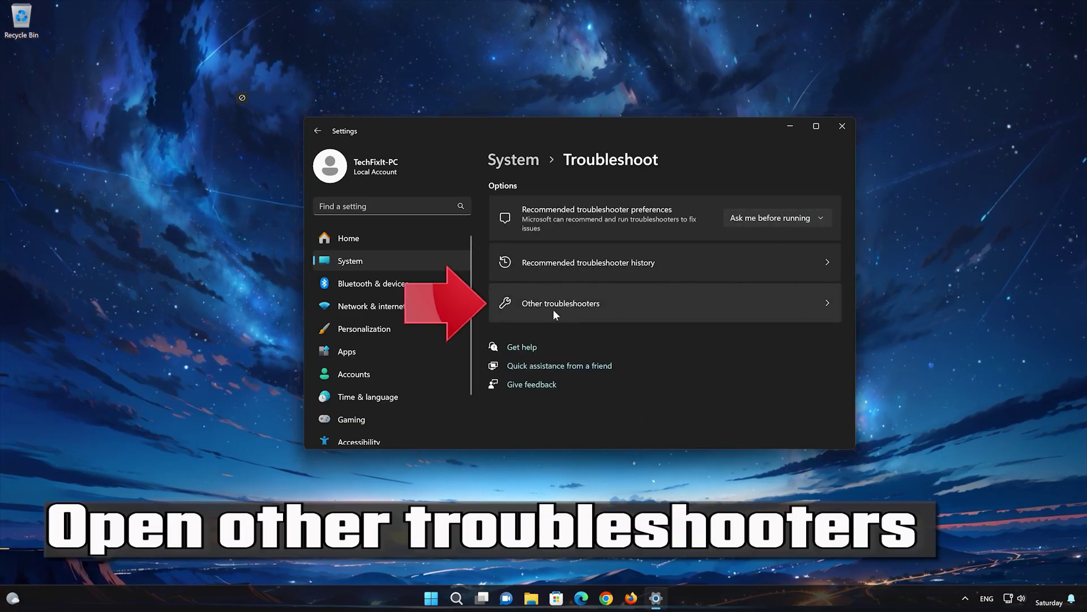
{"action": "left_click", "coordinate": [562, 319]}
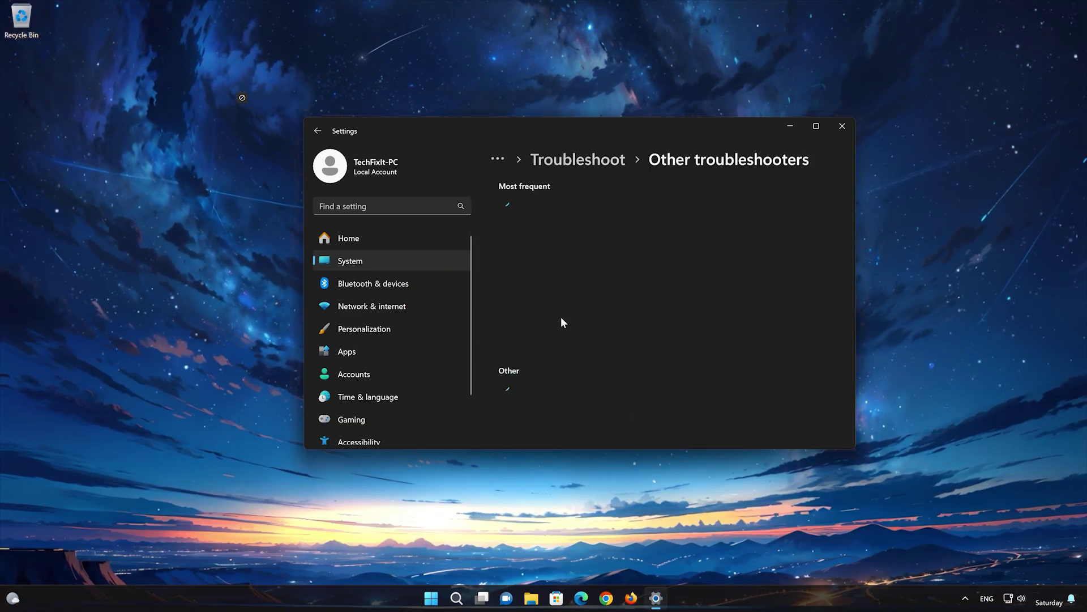
Run the Background Intelligent Transfer Service troubleshooter and agree to diagnose the device.
{"action": "scroll", "coordinate": [560, 317], "scroll_direction": "down", "scroll_amount": 2}
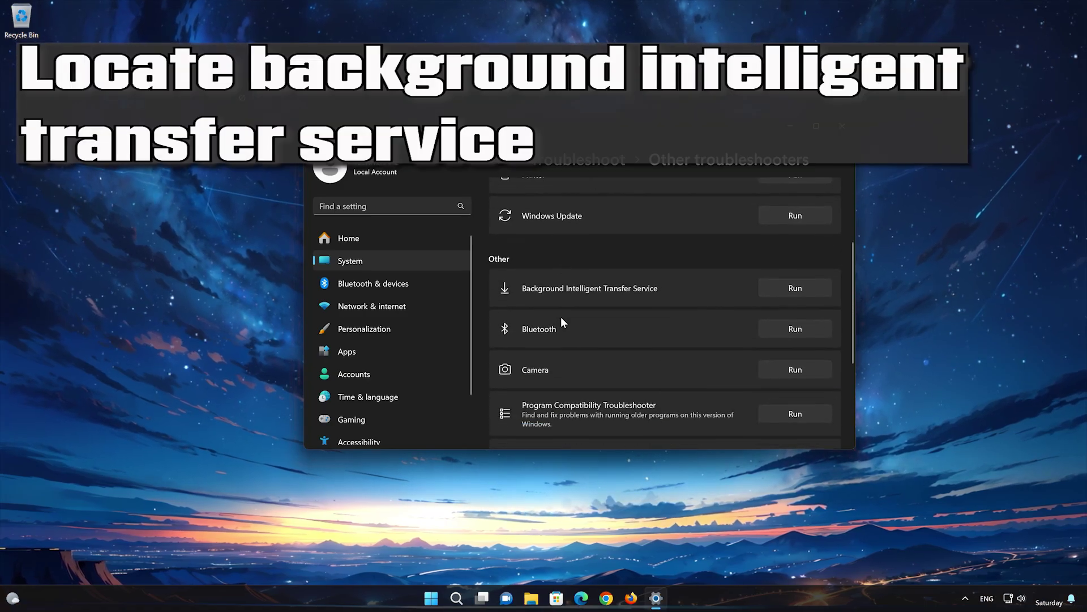
{"action": "scroll", "coordinate": [592, 287], "scroll_direction": "up", "scroll_amount": 1}
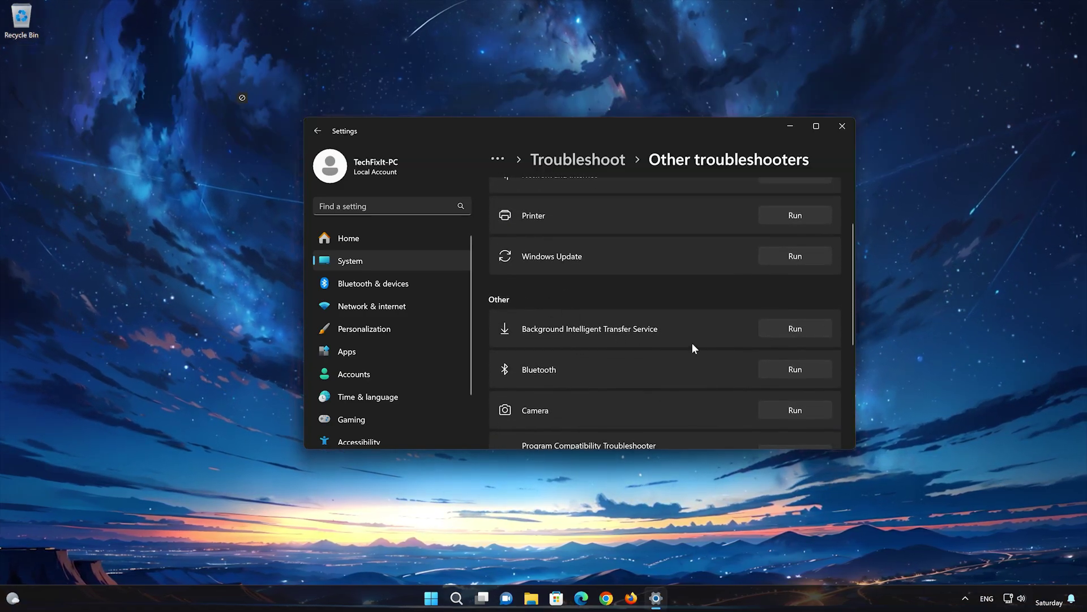
{"action": "left_click", "coordinate": [808, 326]}
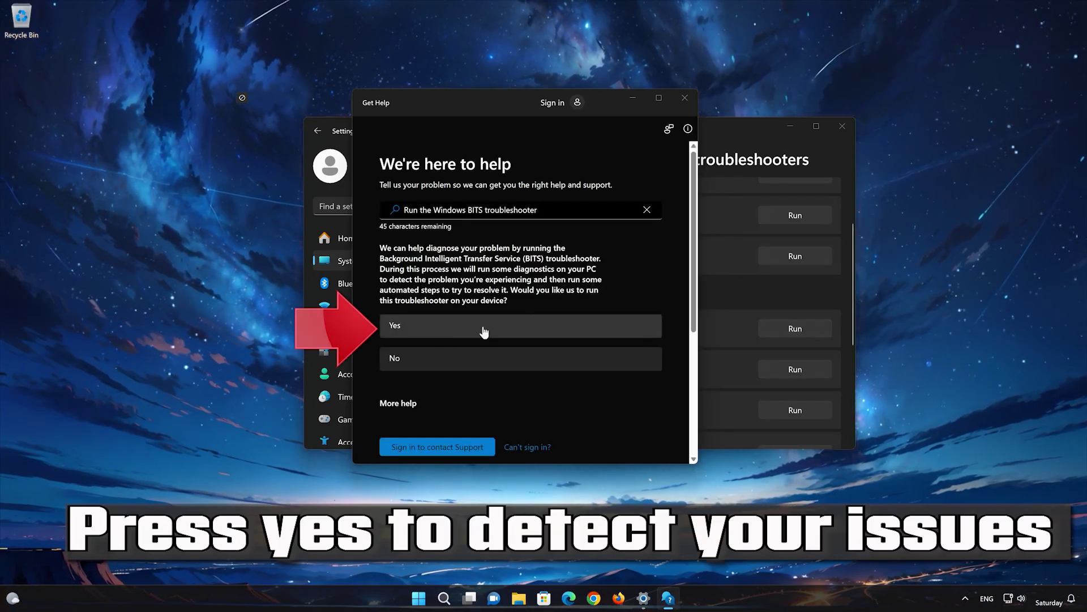
{"action": "left_click", "coordinate": [481, 329]}
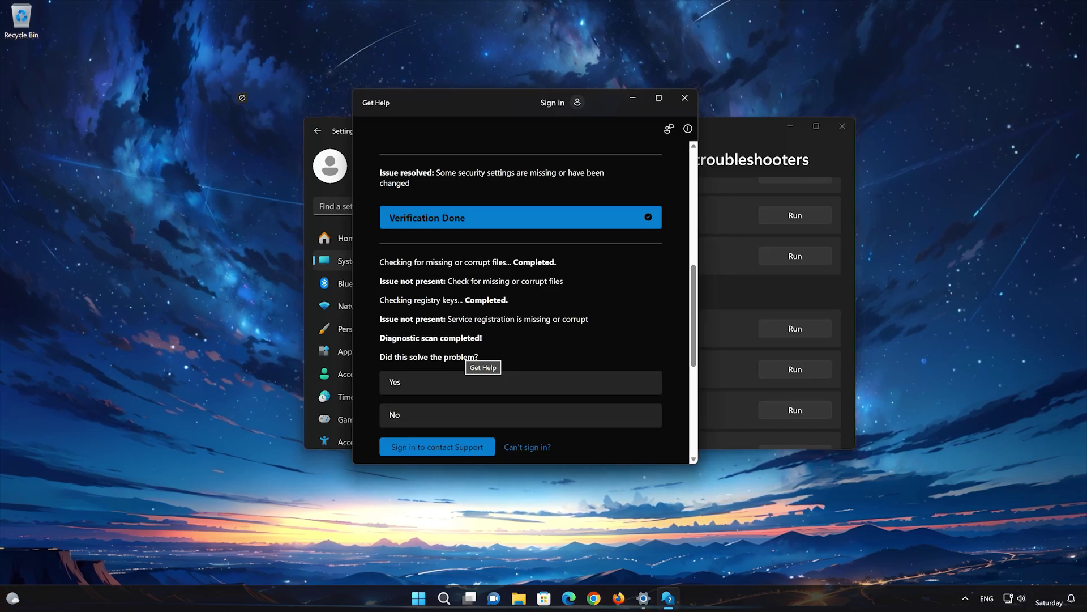
Answer Yes to whether the problem was solved, and close the Get Help and Settings windows.
{"action": "left_click", "coordinate": [442, 389]}
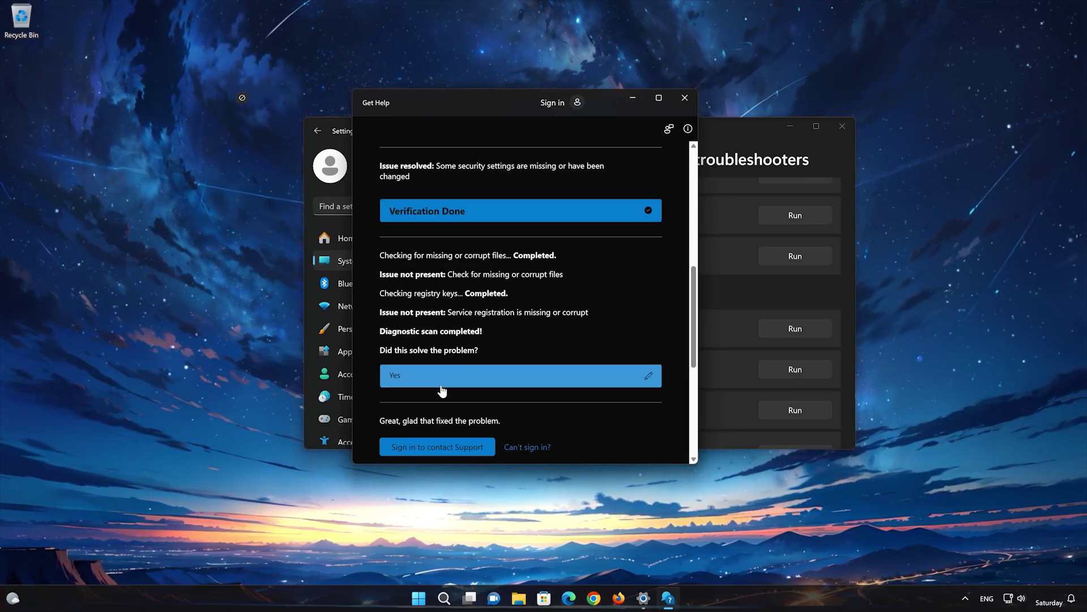
{"action": "left_click", "coordinate": [688, 102]}
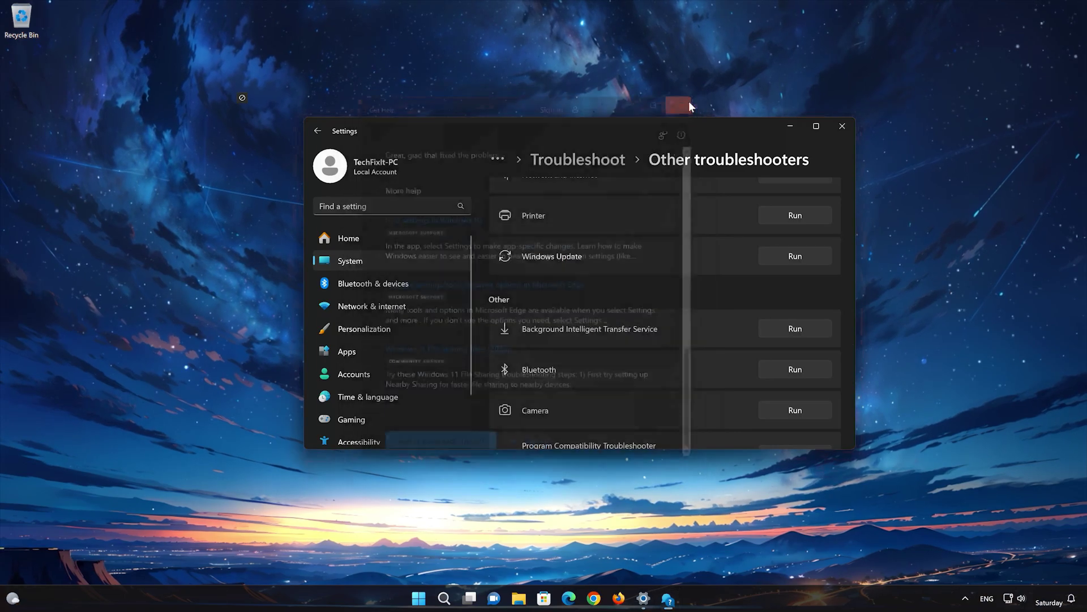
{"action": "left_click", "coordinate": [842, 122]}
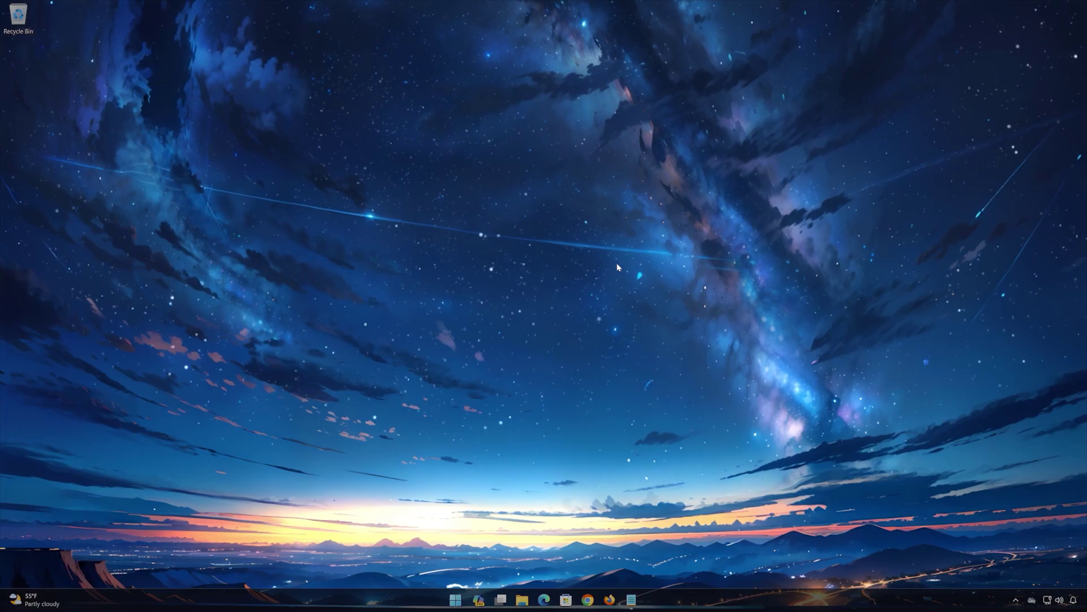
Launch Windows PowerShell as administrator, allow it to make changes, and move its window toward the middle of the desktop.
{"action": "left_click", "coordinate": [457, 600]}
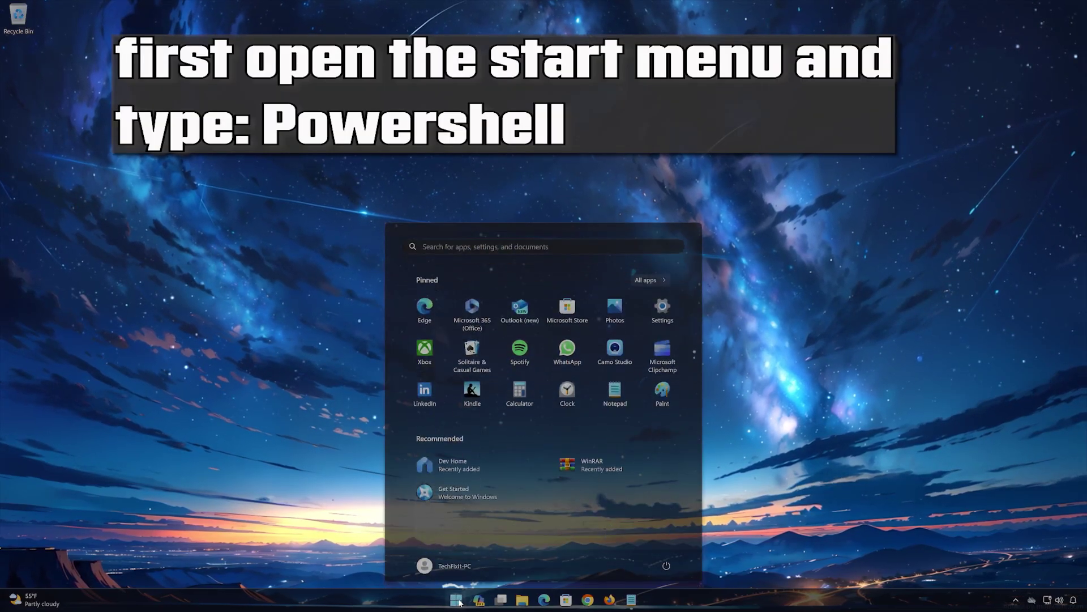
{"action": "type", "text": "pow"}
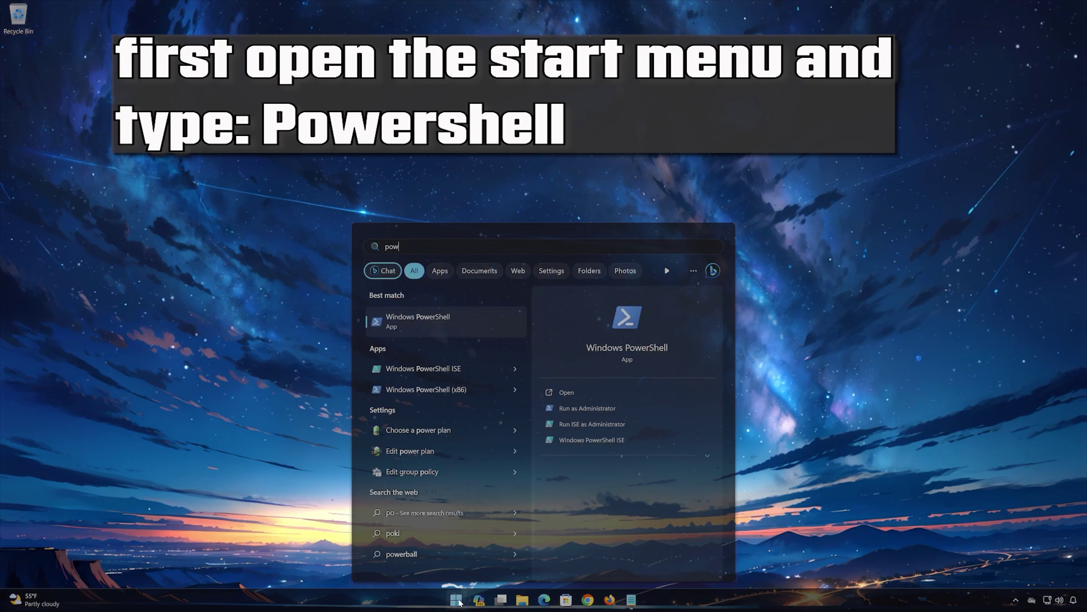
{"action": "type", "text": "ershell"}
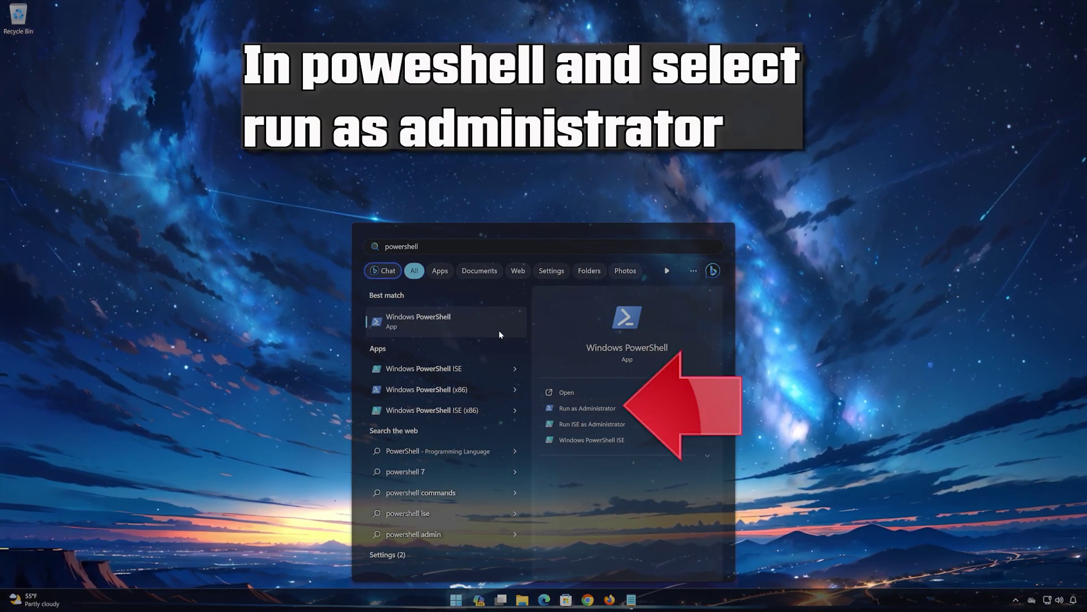
{"action": "left_click", "coordinate": [611, 408]}
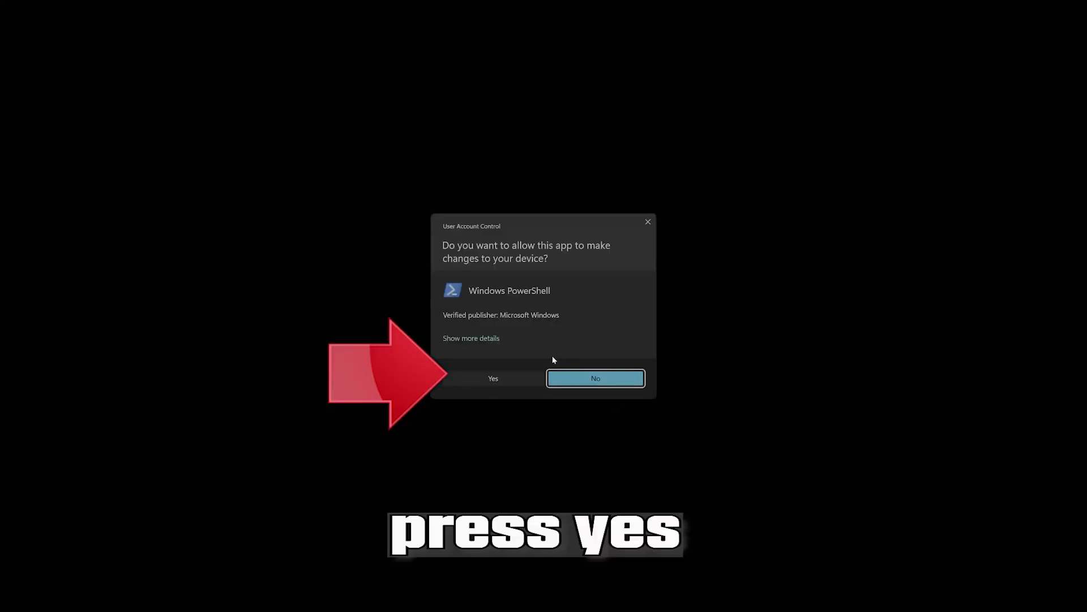
{"action": "left_click", "coordinate": [497, 382]}
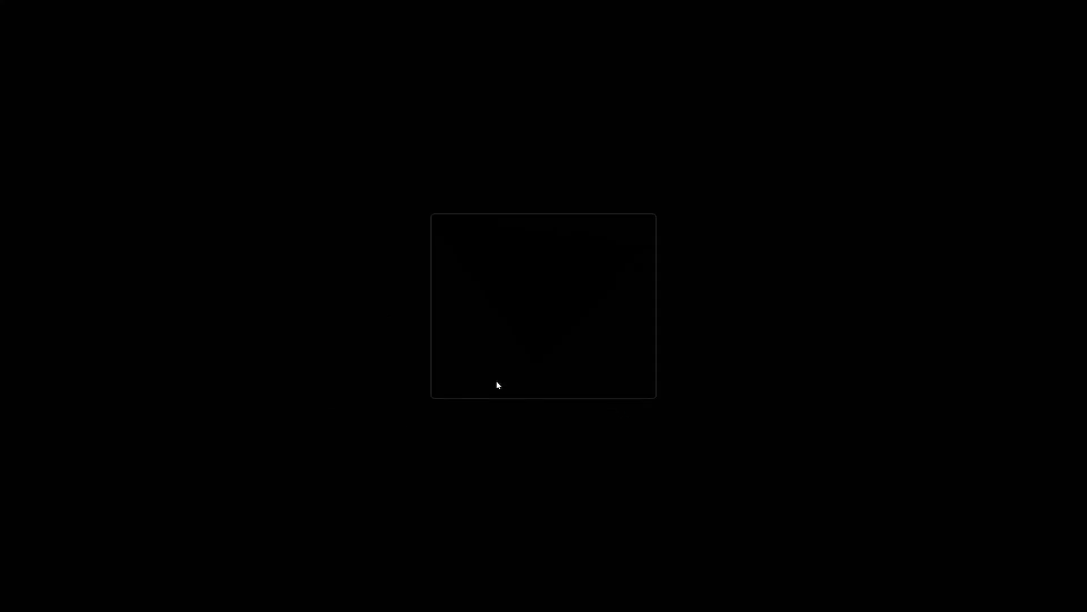
{"action": "left_click_drag", "start_coordinate": [356, 67], "coordinate": [602, 165]}
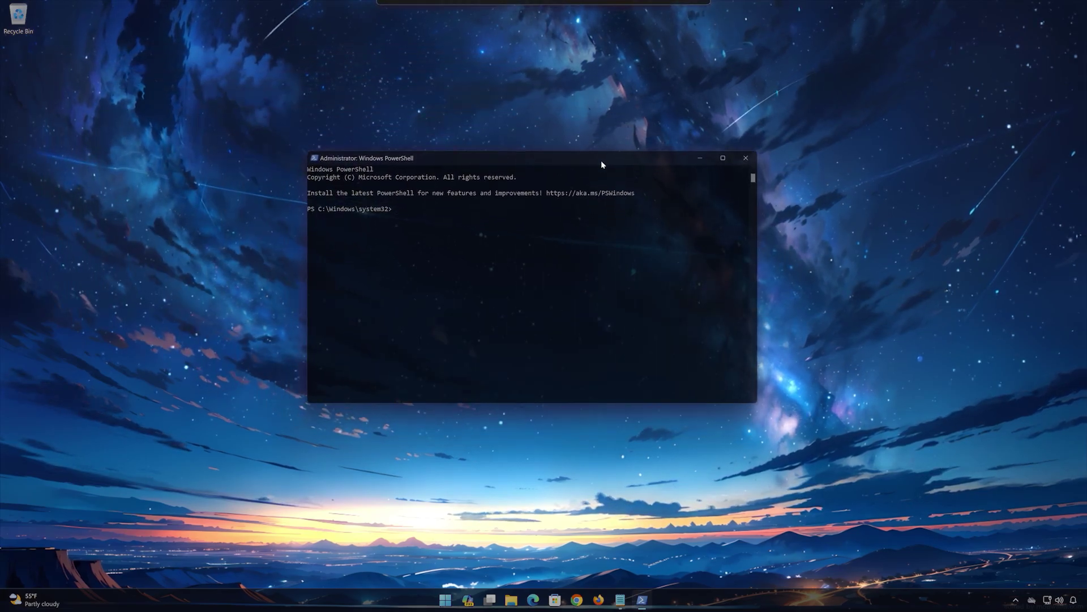
Switch to Notepad and copy the entire "net stop bits" command list.
{"action": "left_click", "coordinate": [620, 599]}
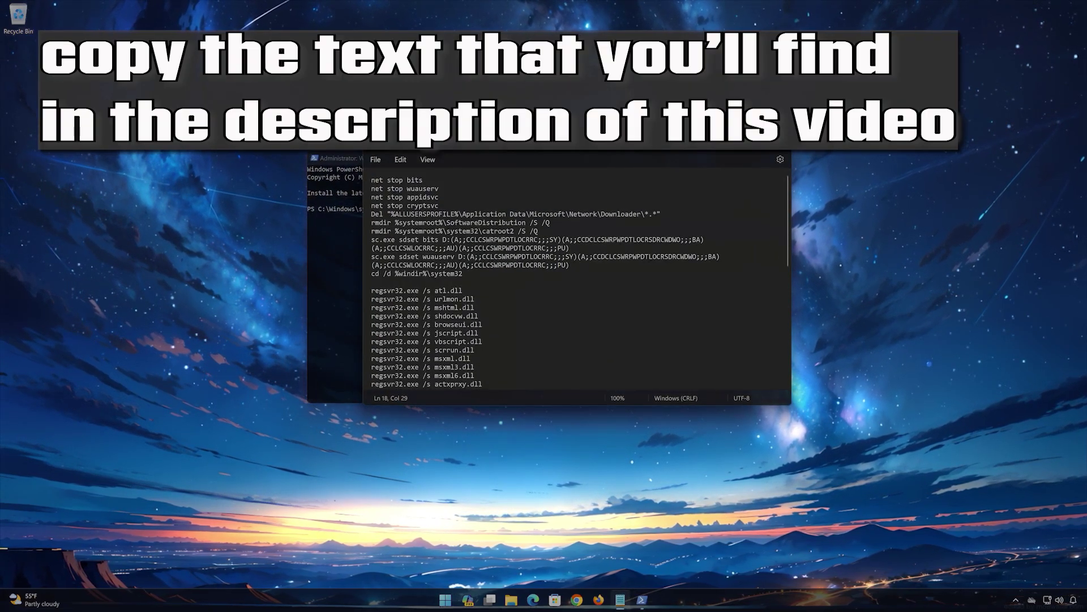
{"action": "key", "text": "ctrl+a"}
{"action": "right_click", "coordinate": [431, 323]}
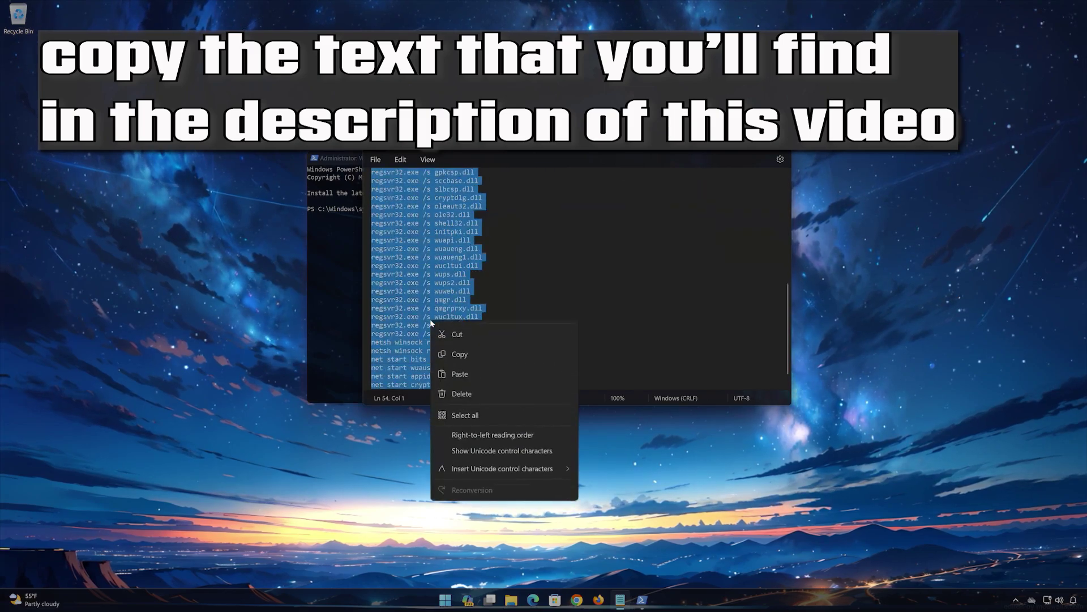
{"action": "left_click", "coordinate": [468, 377]}
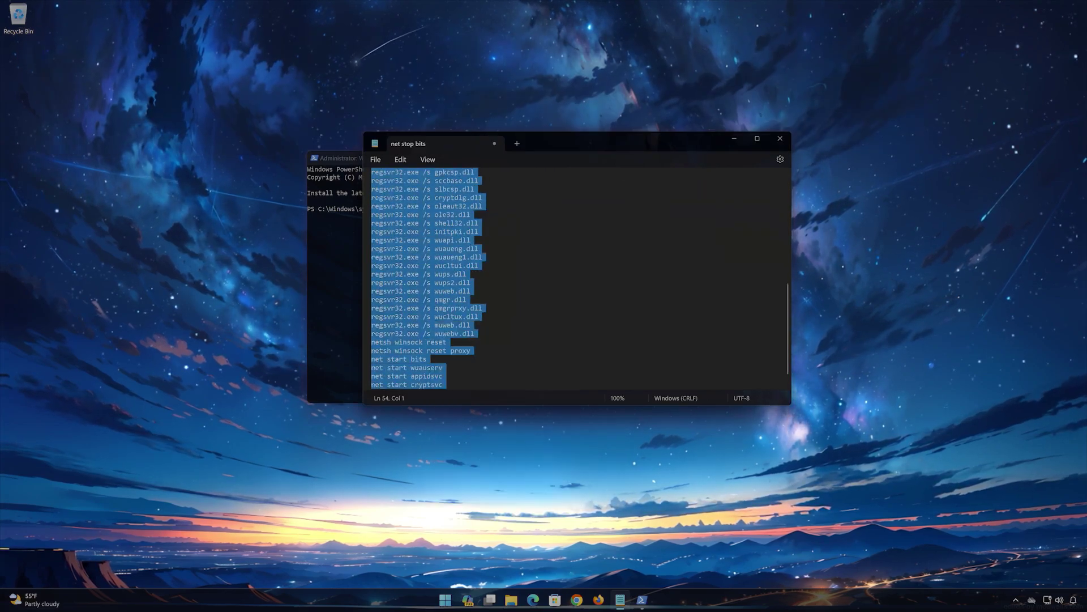
Minimize Notepad and paste the copied command list into the administrator PowerShell window to execute it.
{"action": "left_click", "coordinate": [734, 138]}
{"action": "right_click", "coordinate": [452, 158]}
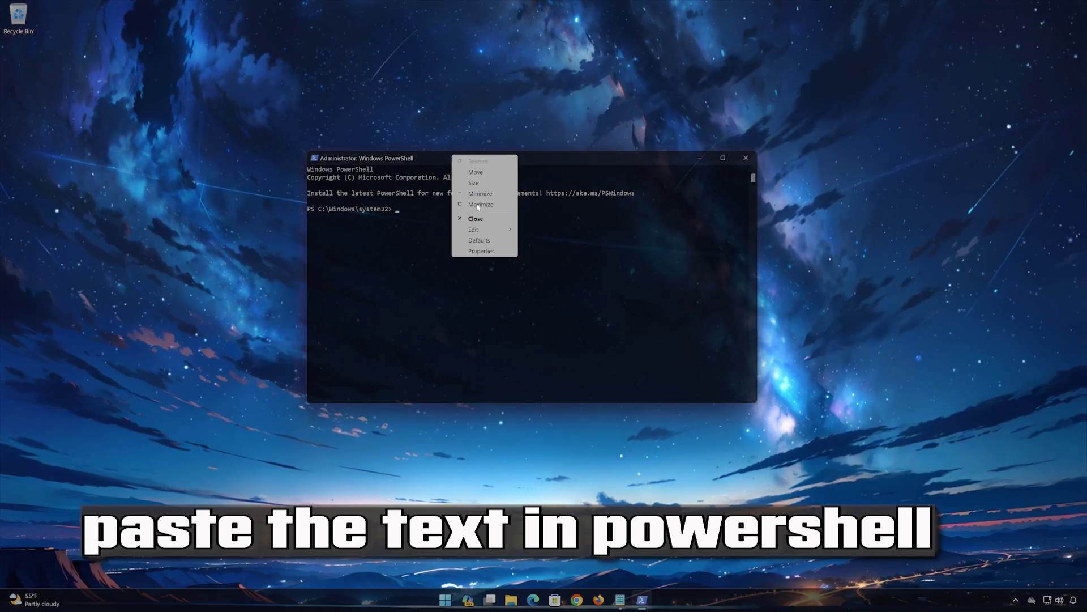
{"action": "mouse_move", "coordinate": [486, 231]}
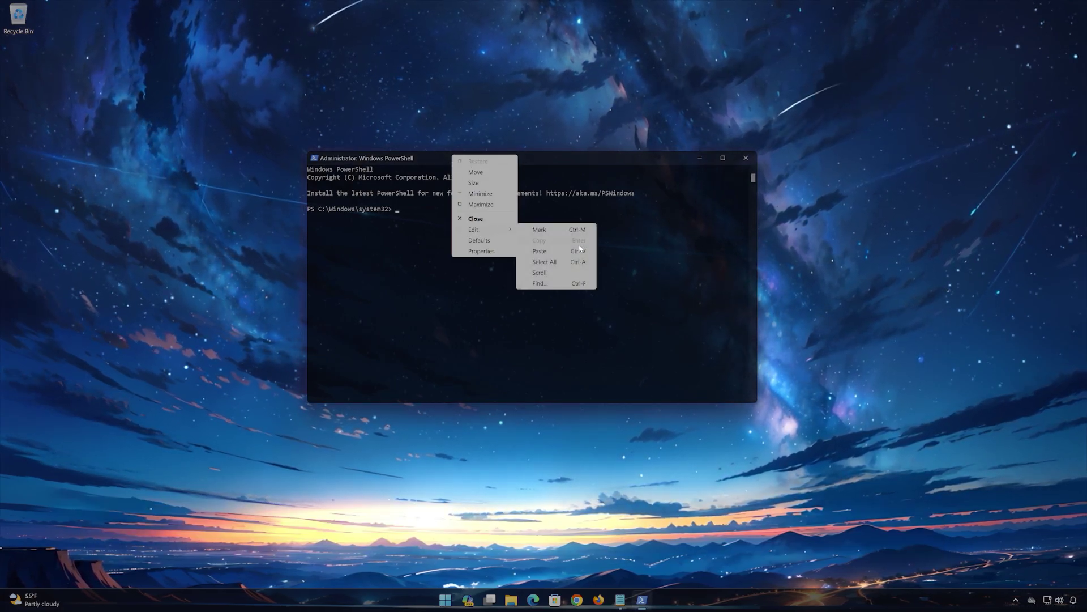
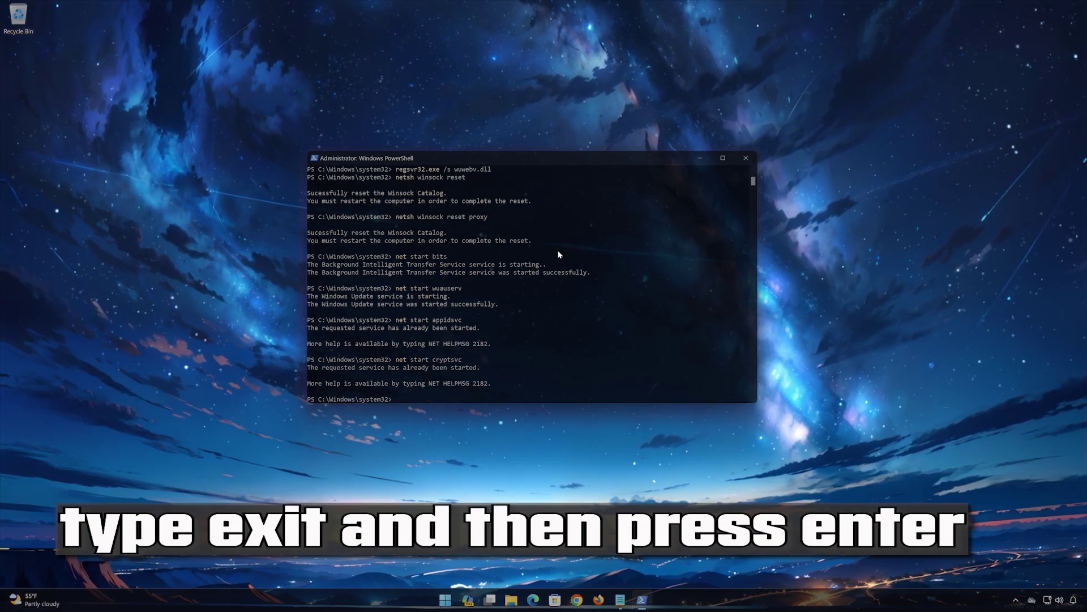
End the PowerShell session with the exit command and bring up Start for restarting the PC.
{"action": "type", "text": "t"}
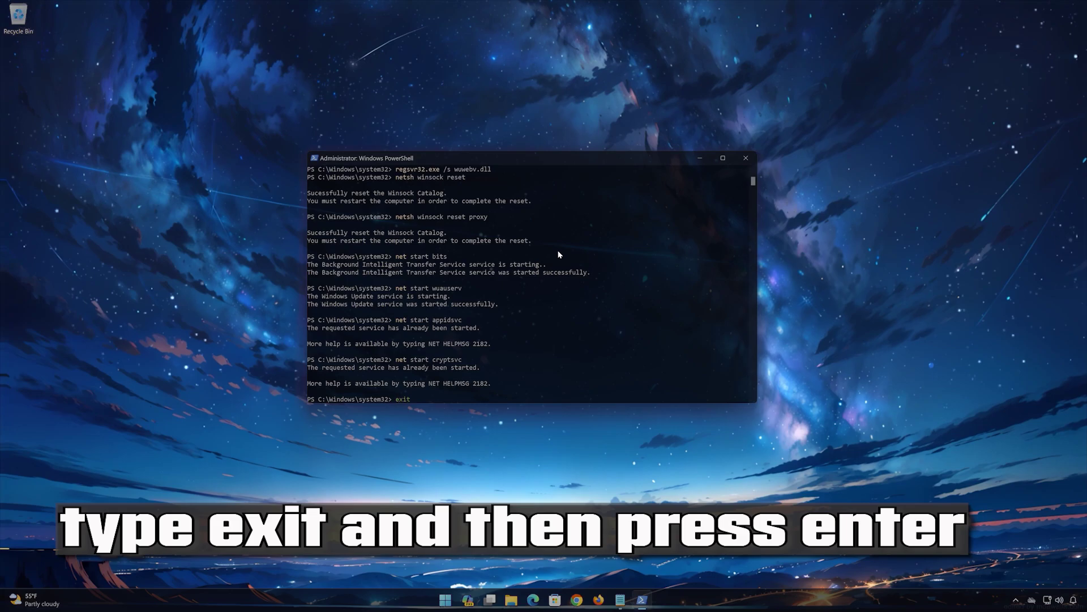
{"action": "key", "text": "Return"}
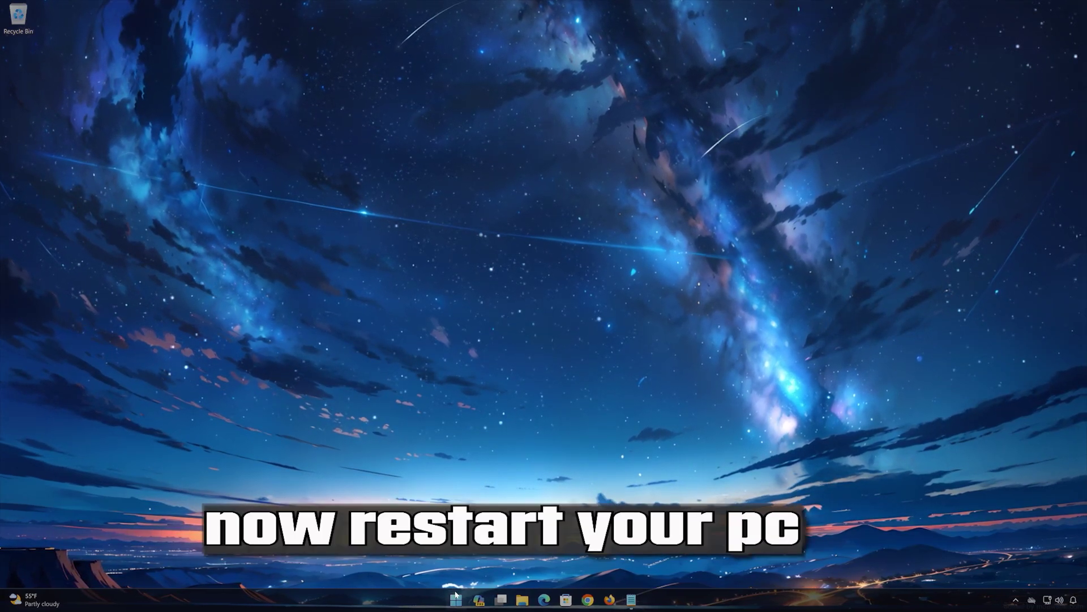
{"action": "key", "text": "super"}
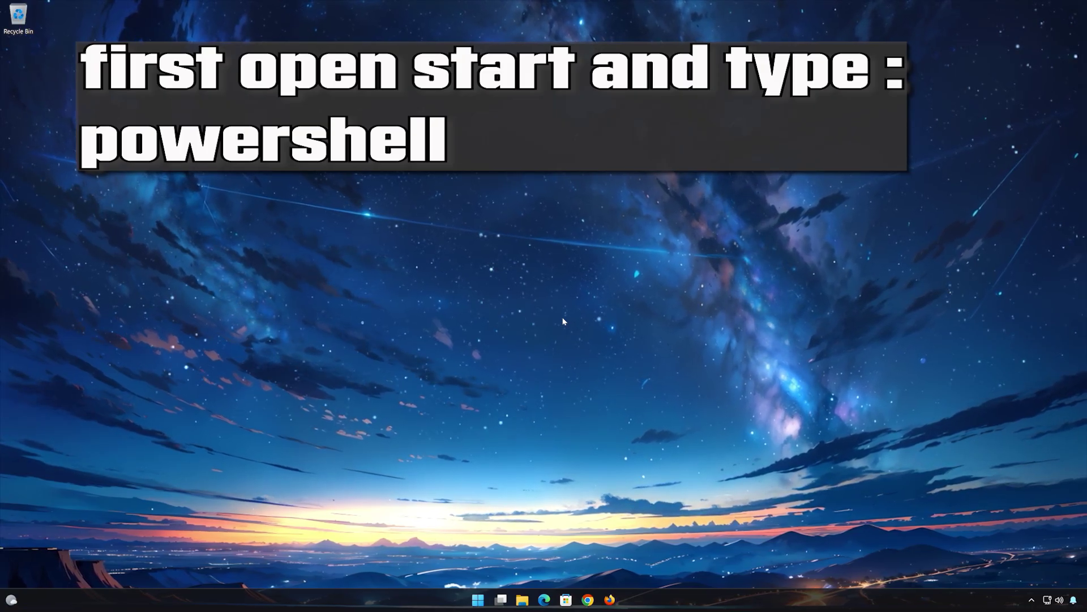
Find PowerShell through Start, run it as administrator with permission to make changes, and move its window toward the middle of the desktop.
{"action": "left_click", "coordinate": [484, 604]}
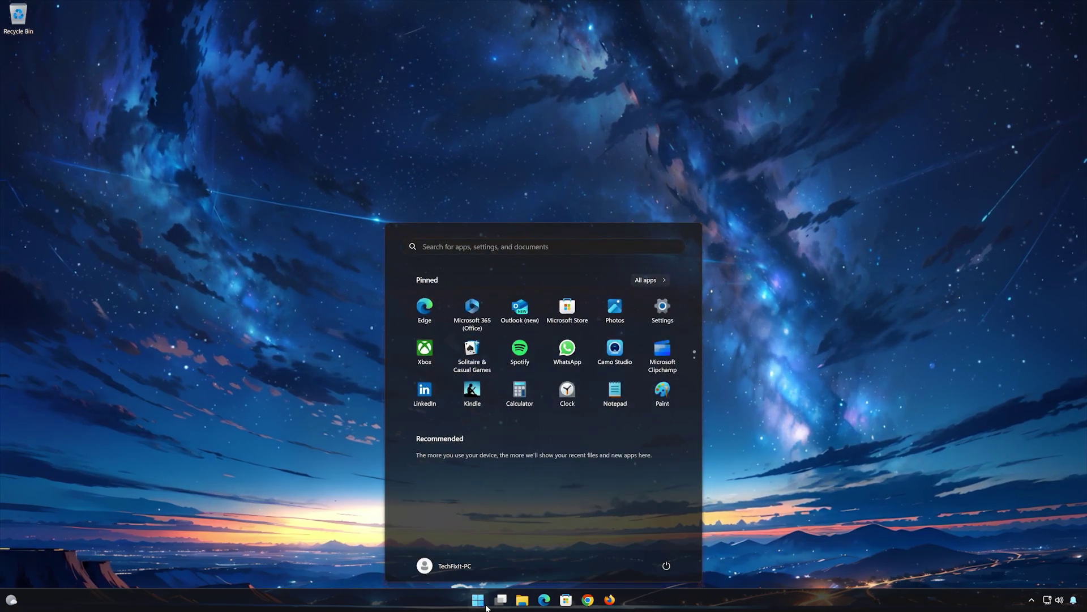
{"action": "type", "text": "powers"}
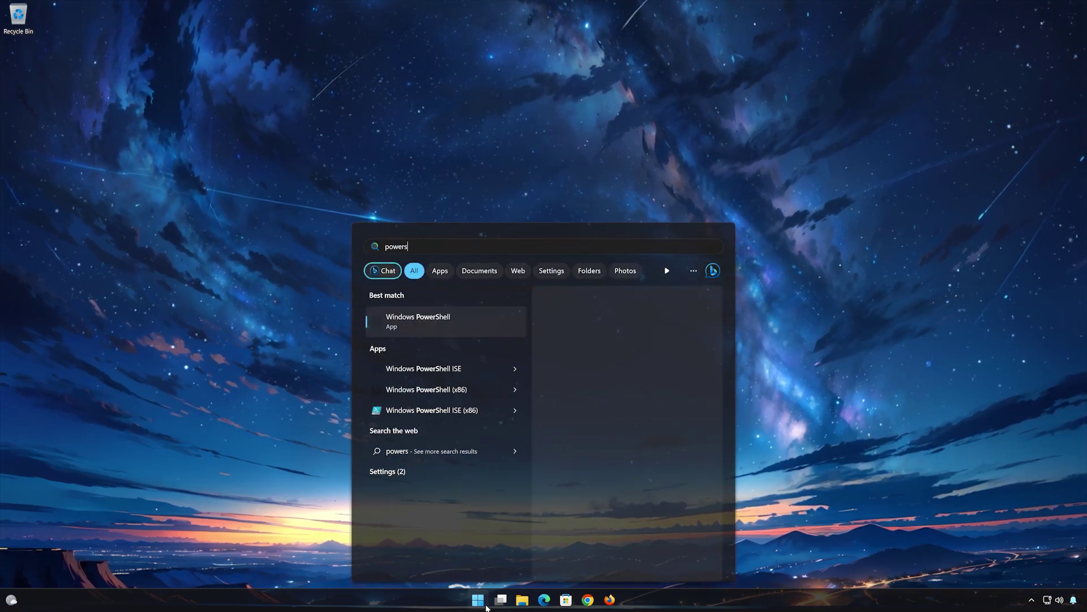
{"action": "type", "text": "hell"}
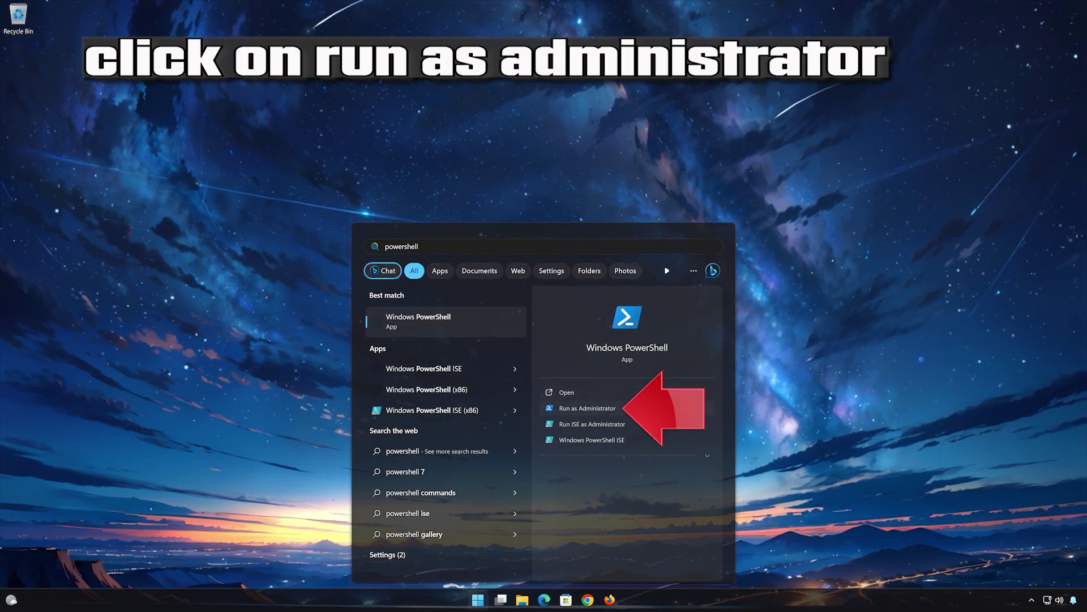
{"action": "left_click", "coordinate": [633, 413]}
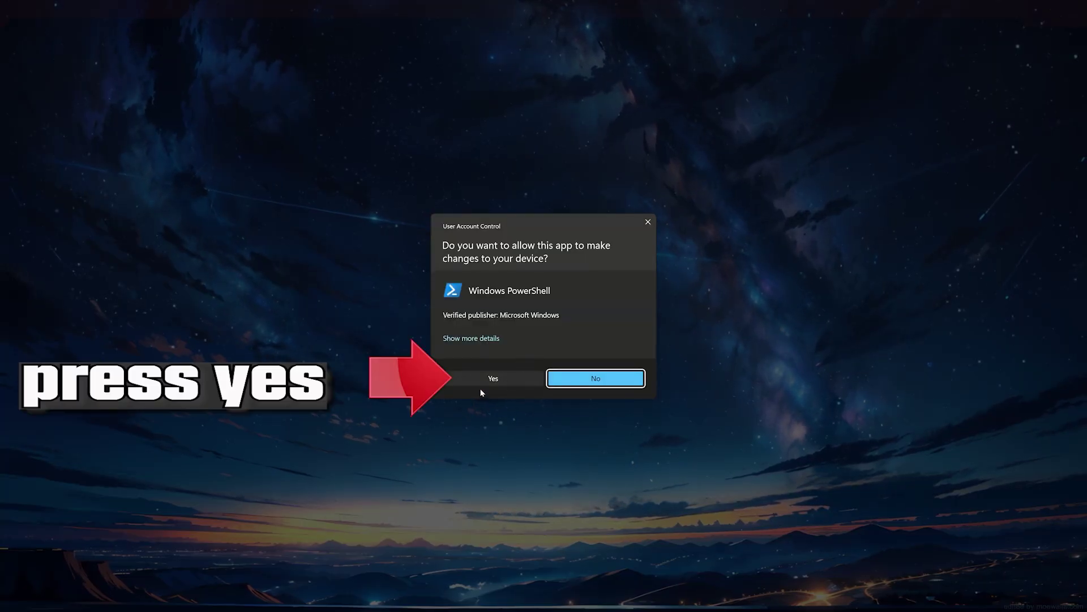
{"action": "left_click", "coordinate": [493, 380]}
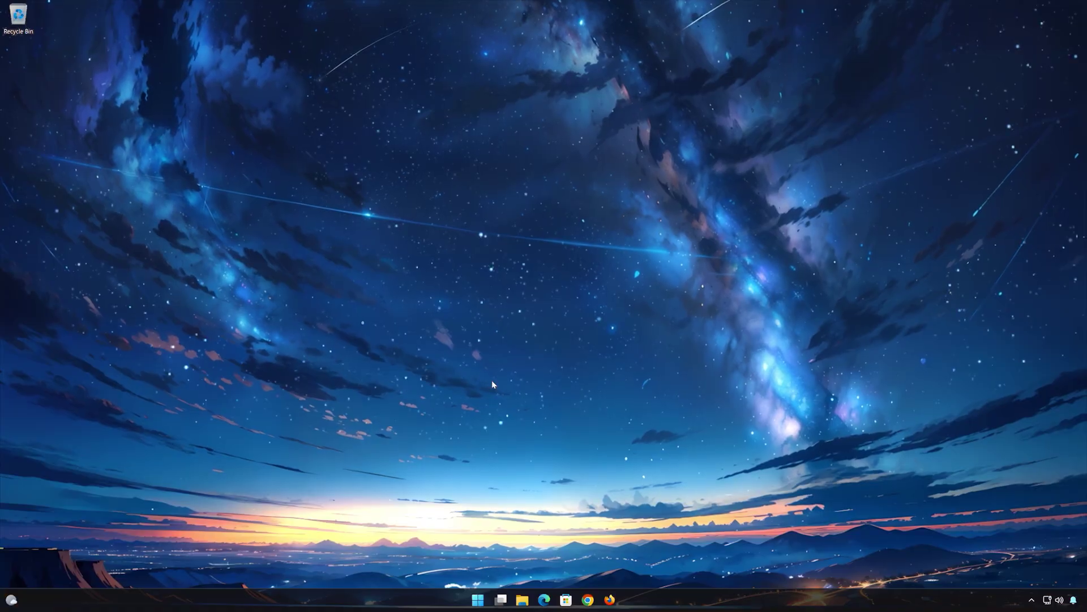
{"action": "left_click_drag", "start_coordinate": [287, 14], "coordinate": [595, 147]}
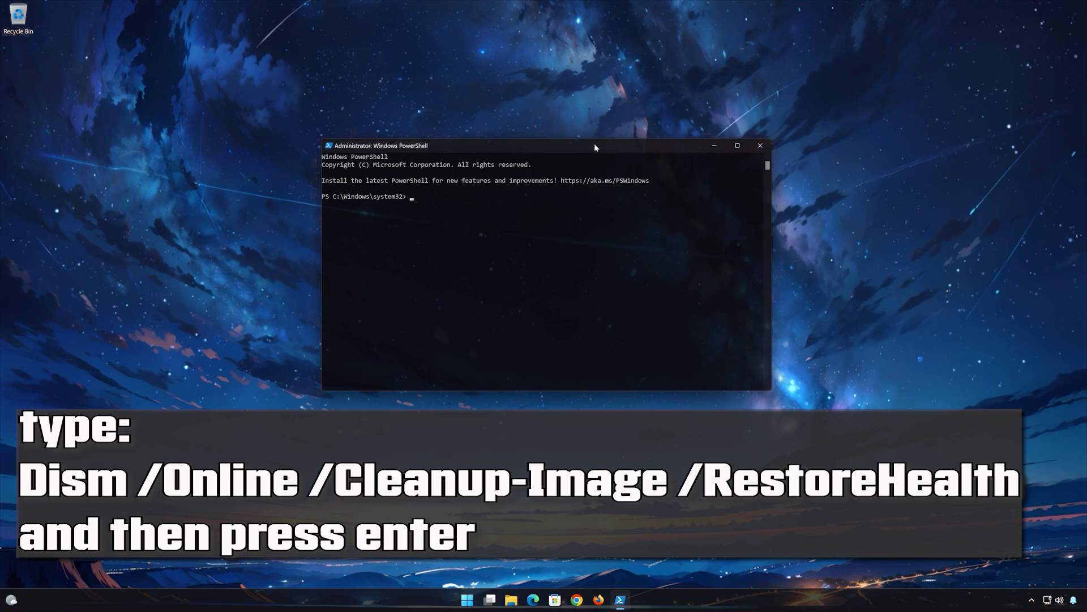
Run DISM /Online /Cleanup-Image /RestoreHealth in the administrator PowerShell window, and end the session with exit once the restore operation is done.
{"action": "type", "text": "D"}
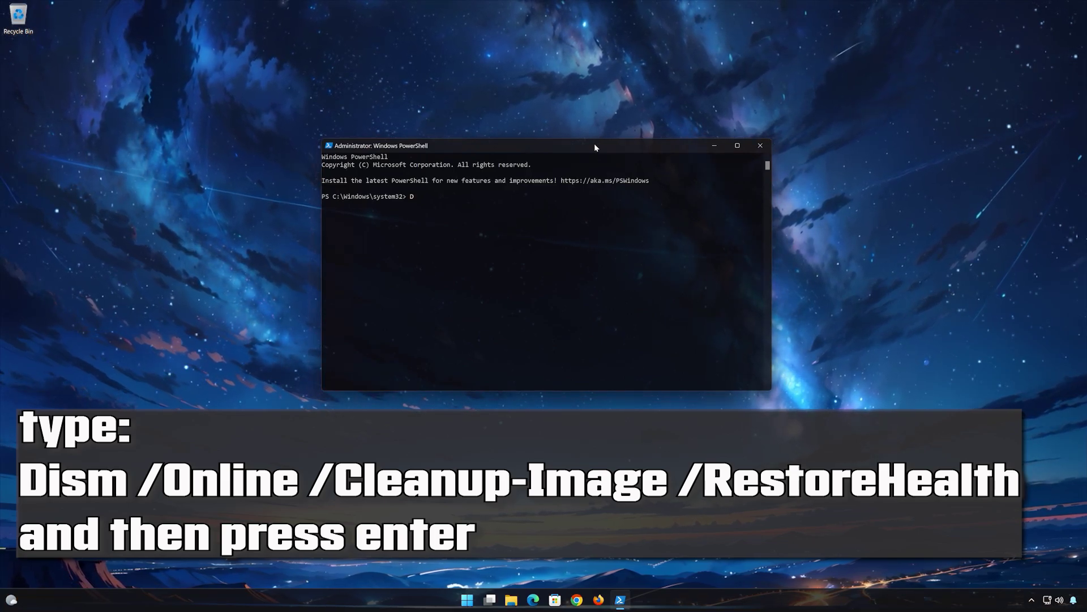
{"action": "type", "text": "ISM"}
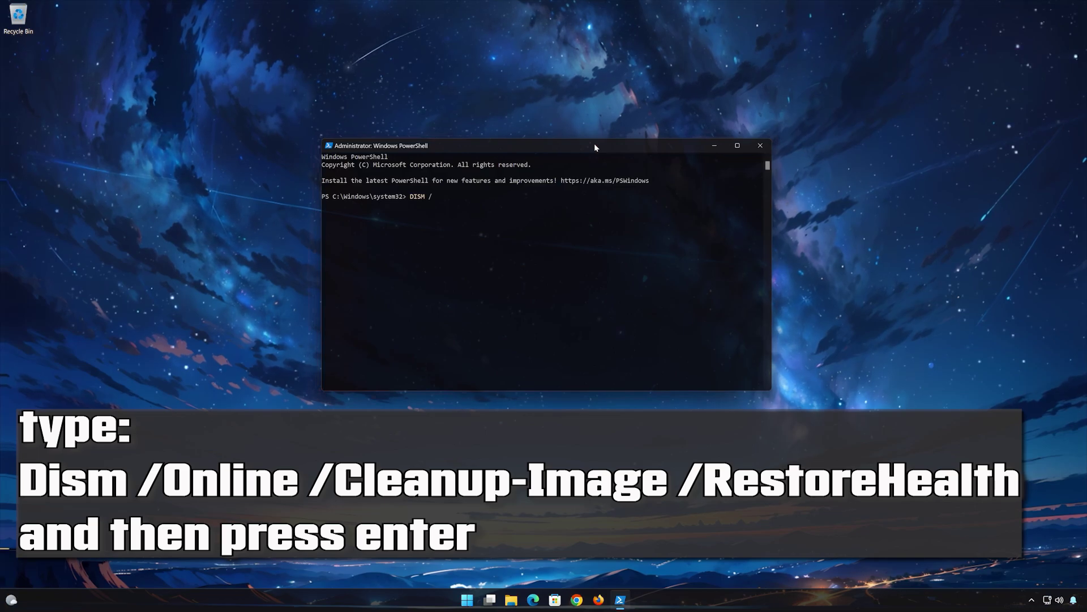
{"action": "type", "text": " /Onlinn"}
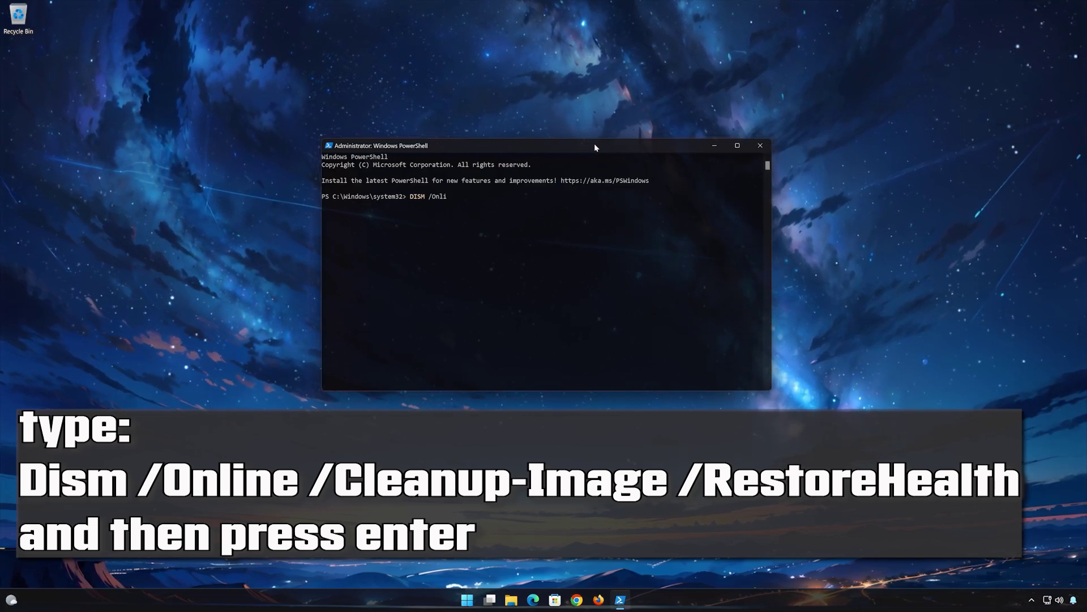
{"action": "key", "text": "BackSpace"}
{"action": "type", "text": "e"}
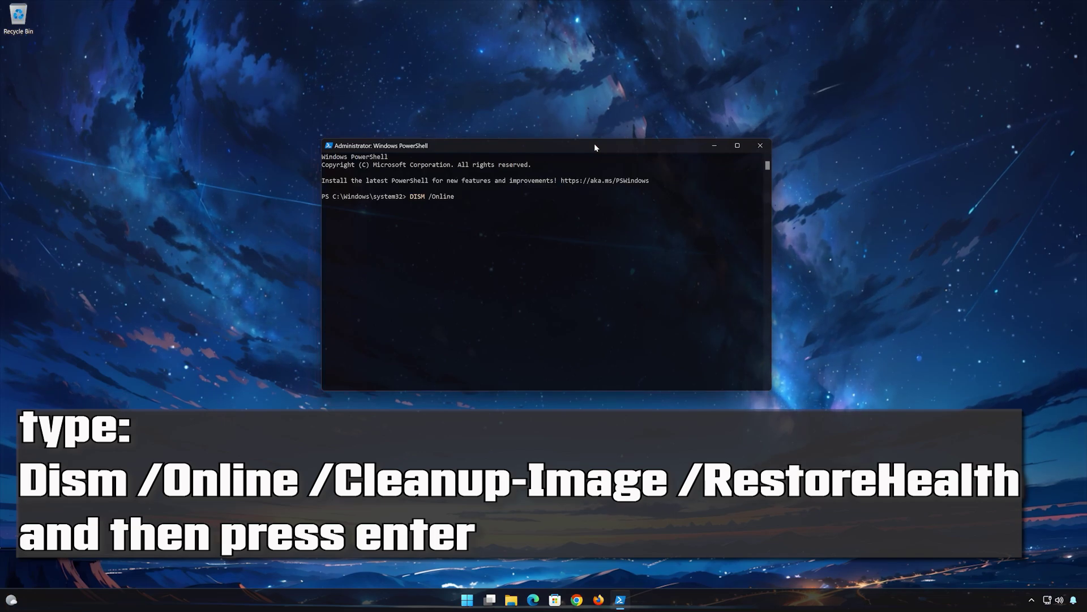
{"action": "type", "text": " /"}
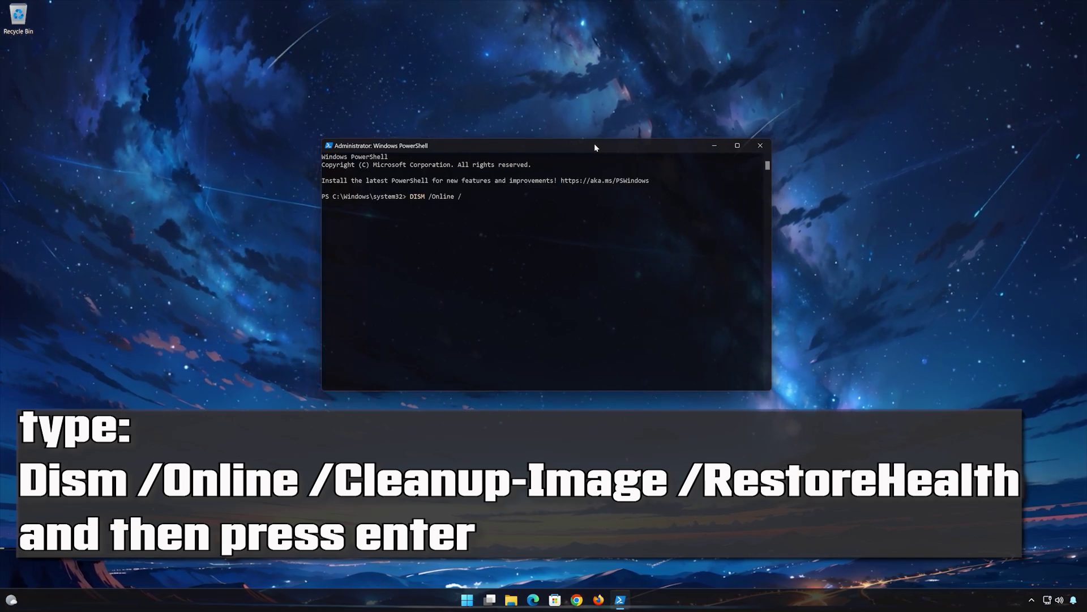
{"action": "type", "text": "Cl"}
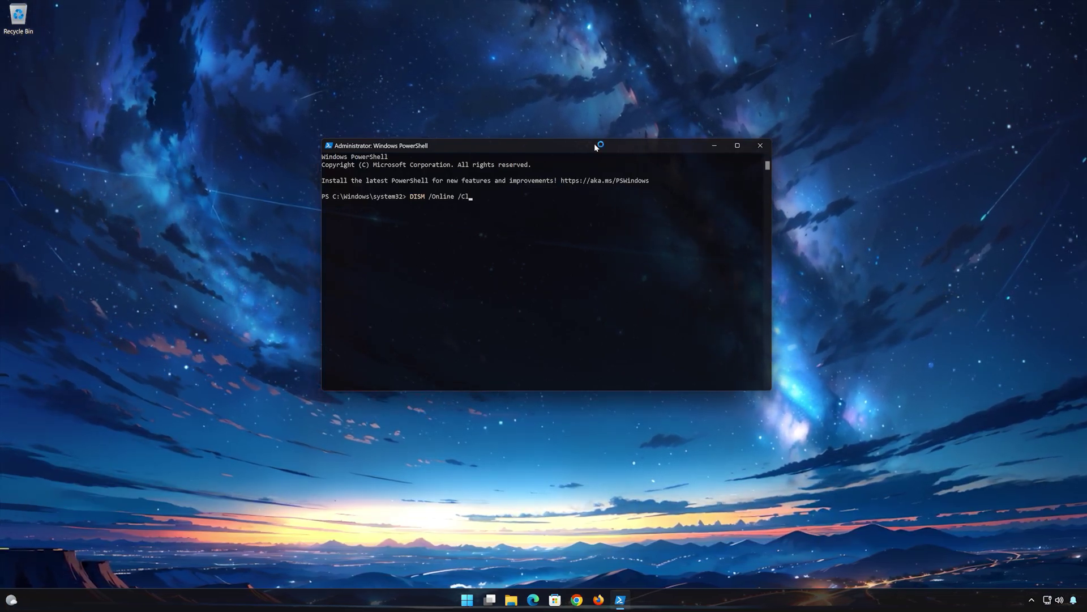
{"action": "type", "text": "ean"}
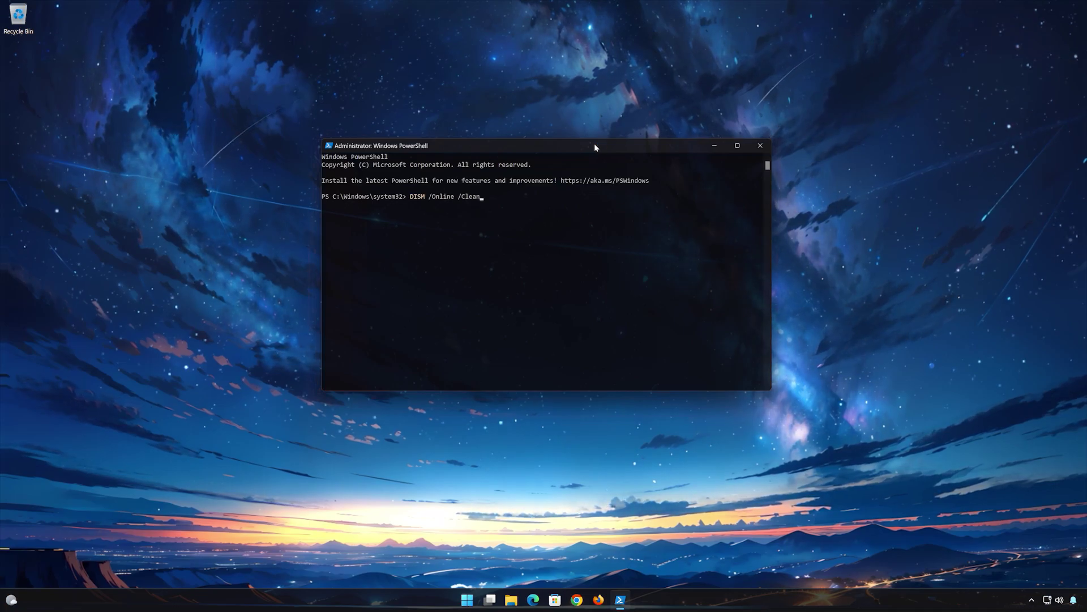
{"action": "type", "text": "u"}
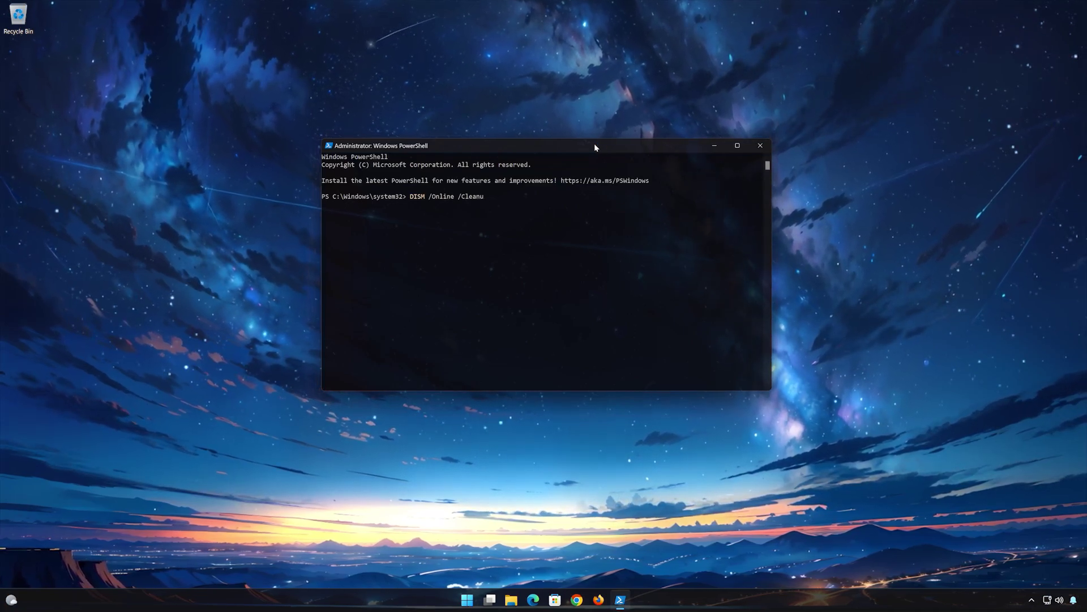
{"action": "type", "text": "p-"}
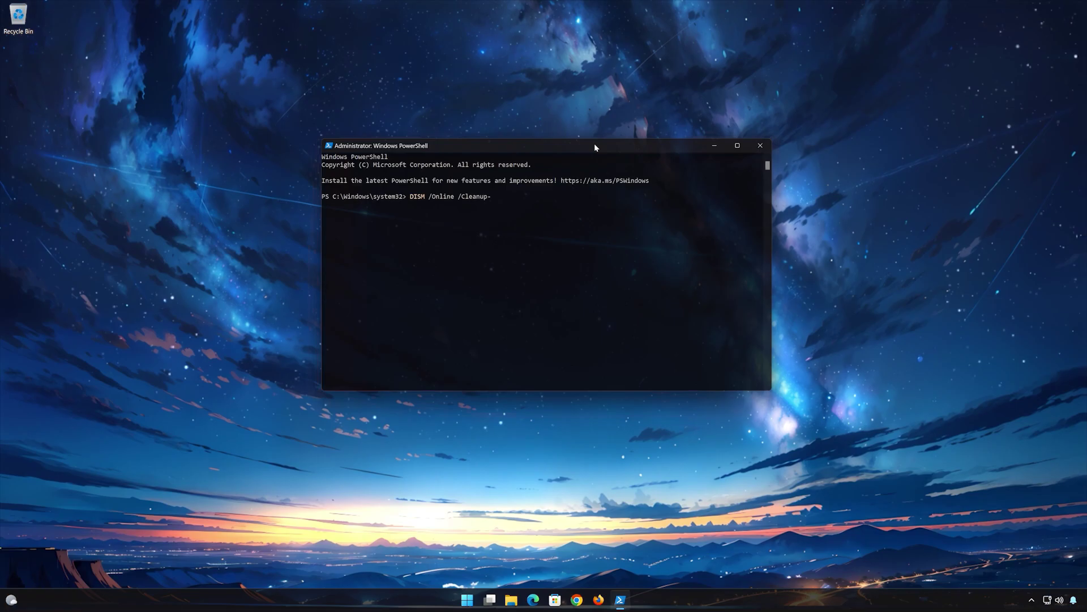
{"action": "type", "text": "Ima"}
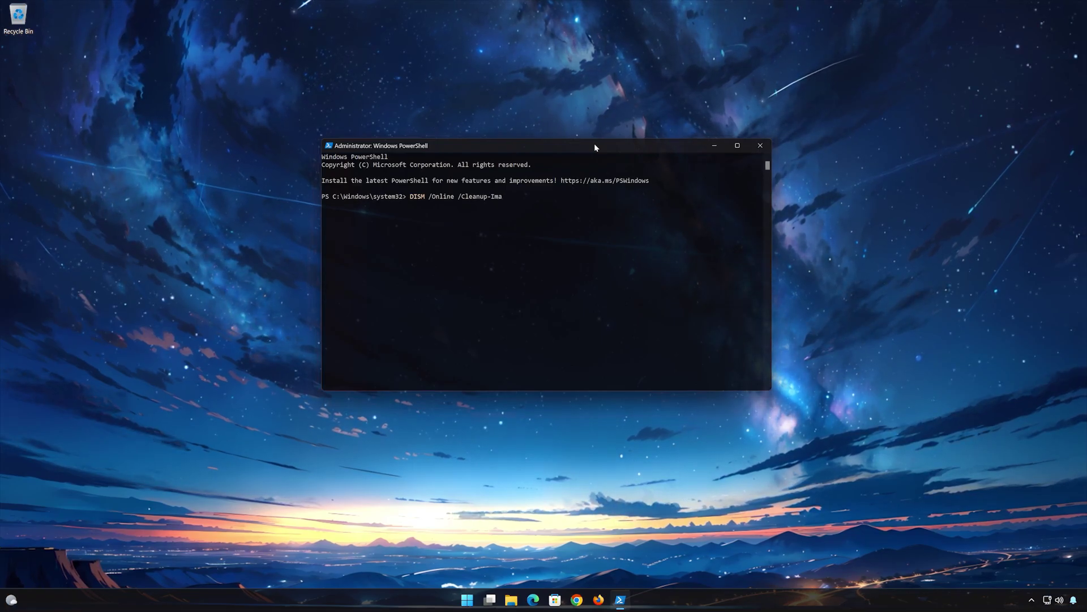
{"action": "type", "text": "ge"}
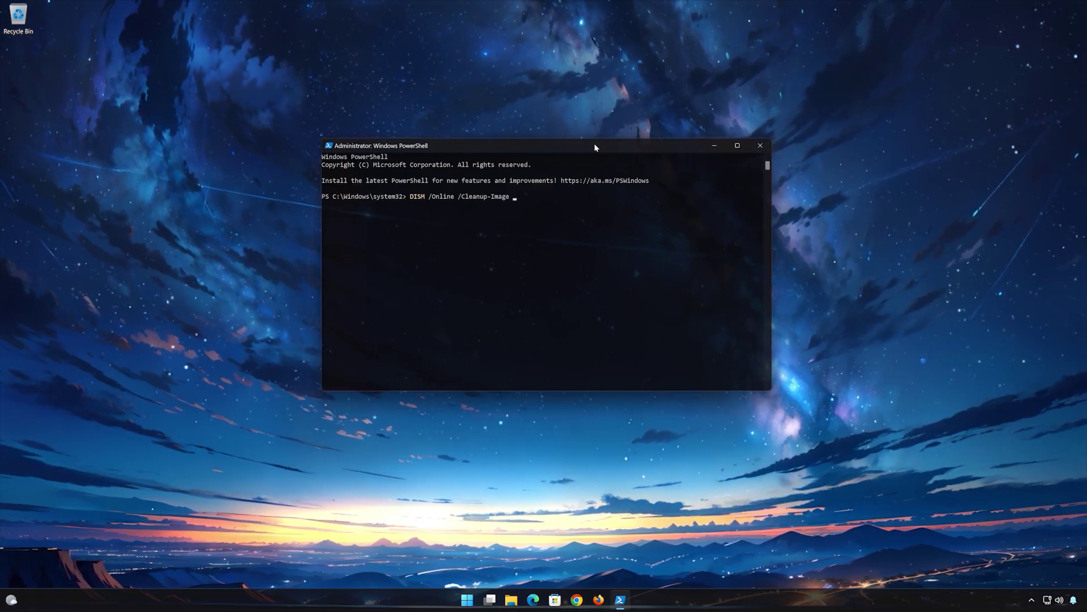
{"action": "type", "text": " /"}
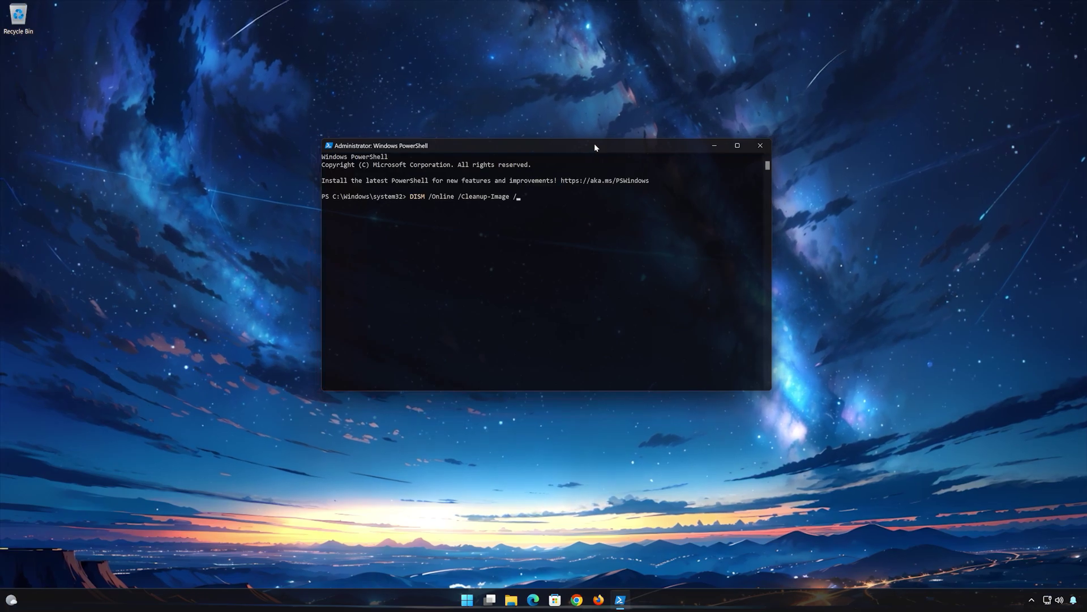
{"action": "type", "text": "RestoreH"}
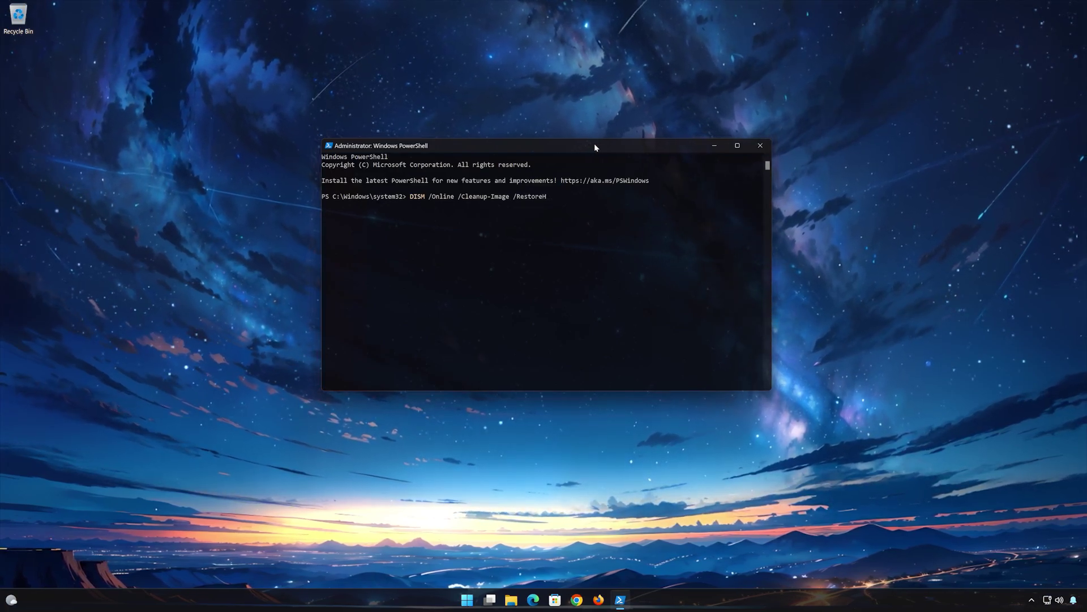
{"action": "type", "text": "ealt"}
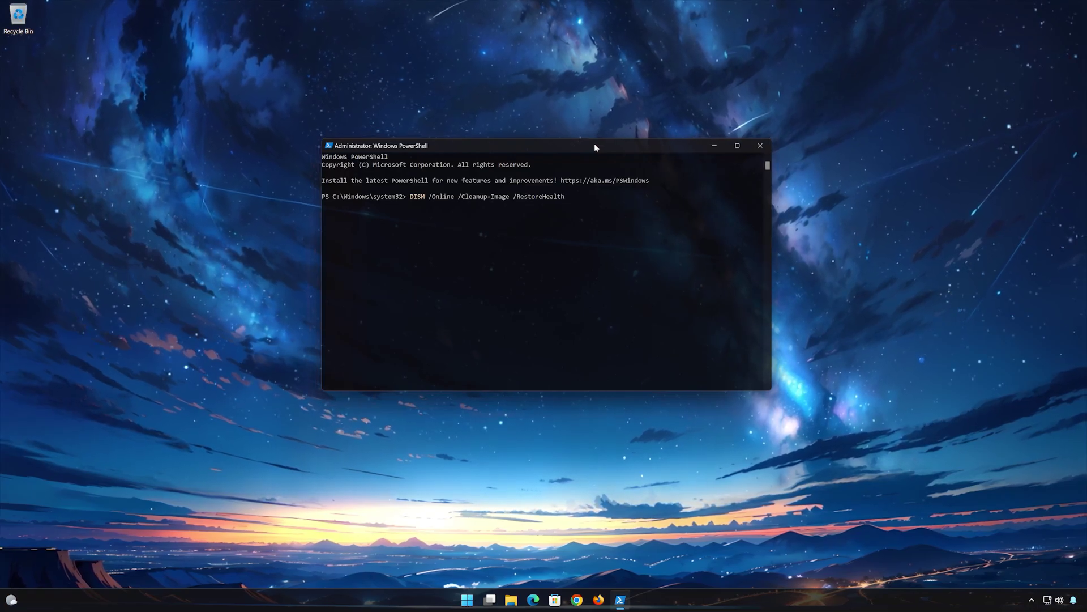
{"action": "type", "text": "h"}
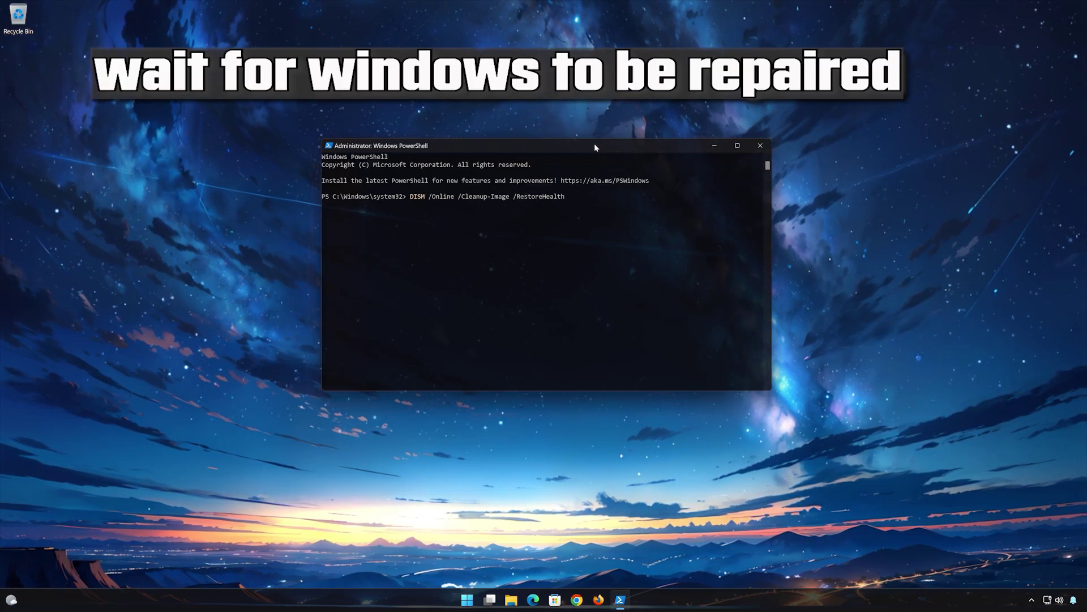
{"action": "key", "text": "Return"}
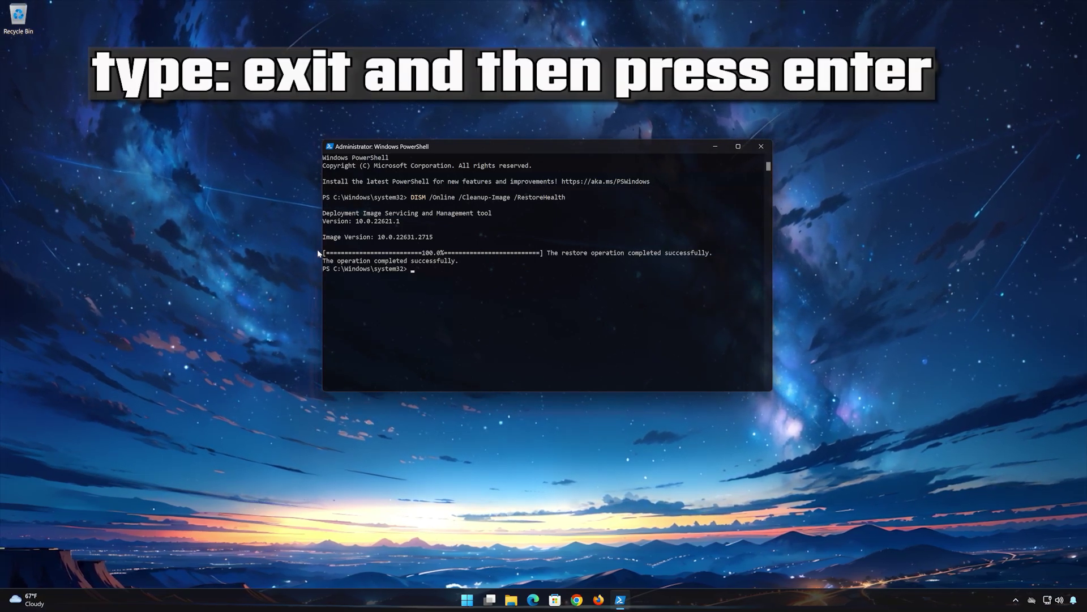
{"action": "type", "text": "exit"}
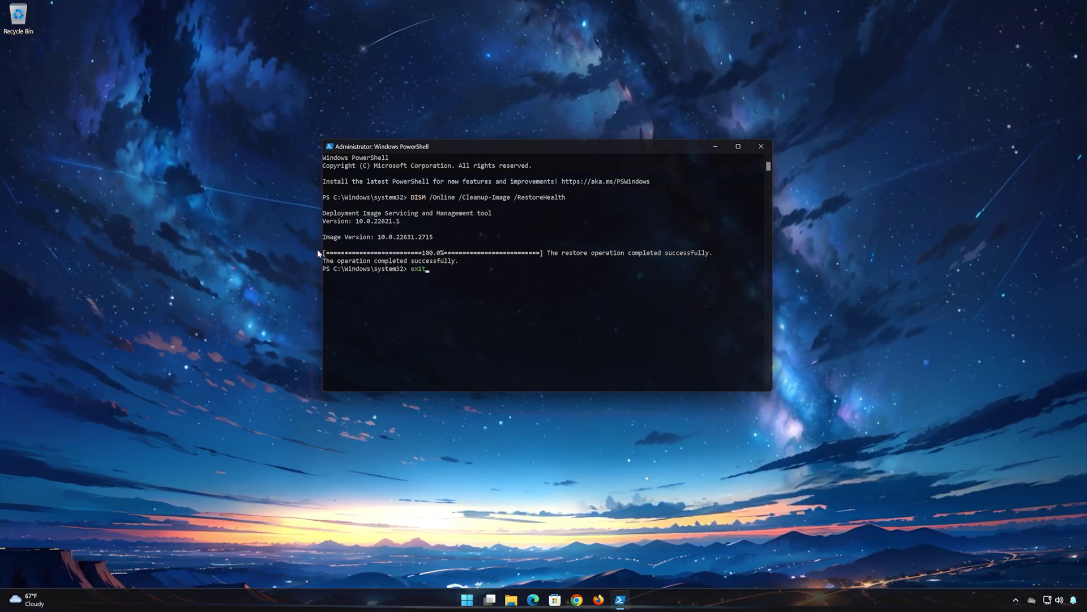
{"action": "key", "text": "Return"}
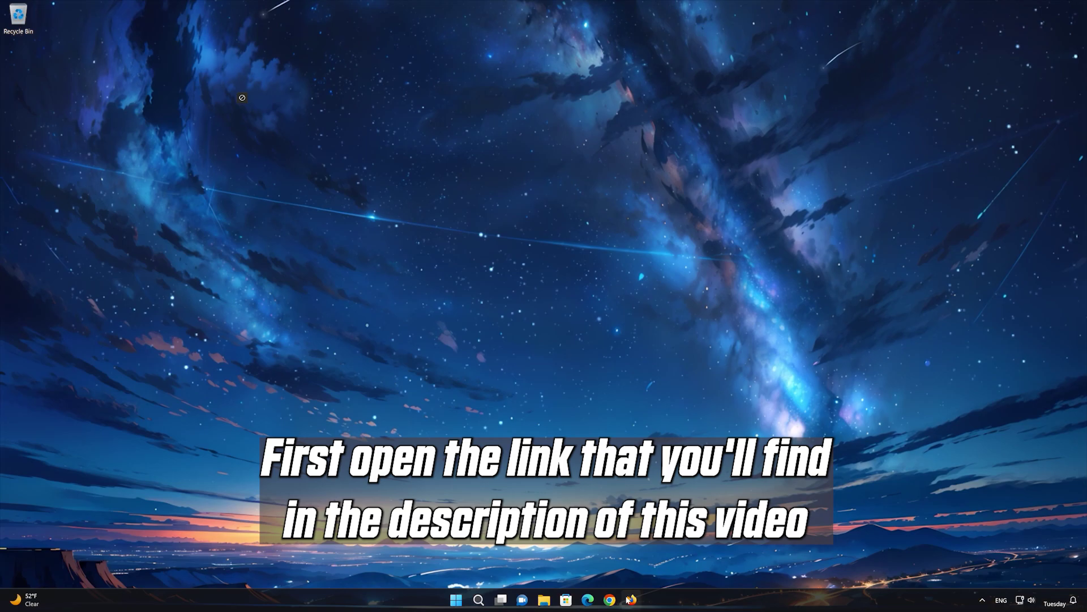
{"action": "left_click", "coordinate": [630, 598]}
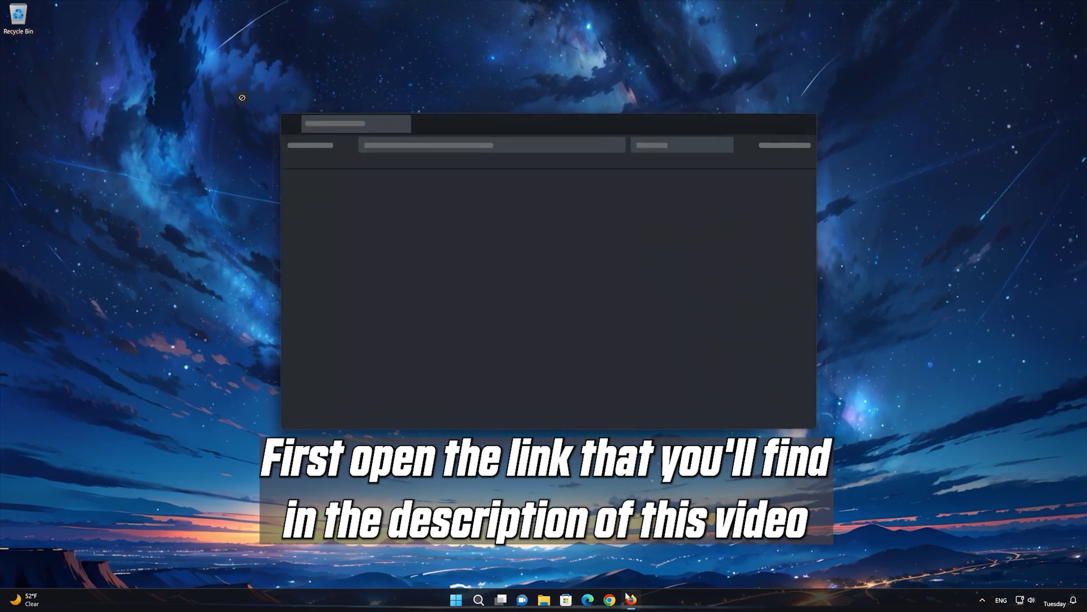
{"action": "right_click", "coordinate": [491, 145]}
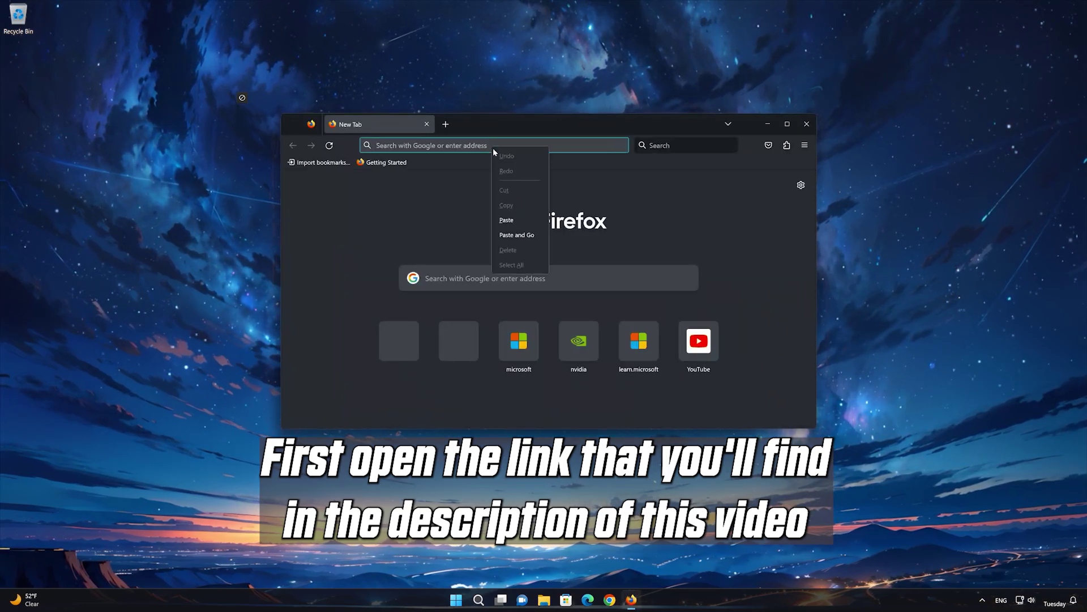
{"action": "key", "text": "Escape"}
{"action": "type", "text": "https://www.microsoft.com/software-download/windows11"}
{"action": "key", "text": "Return"}
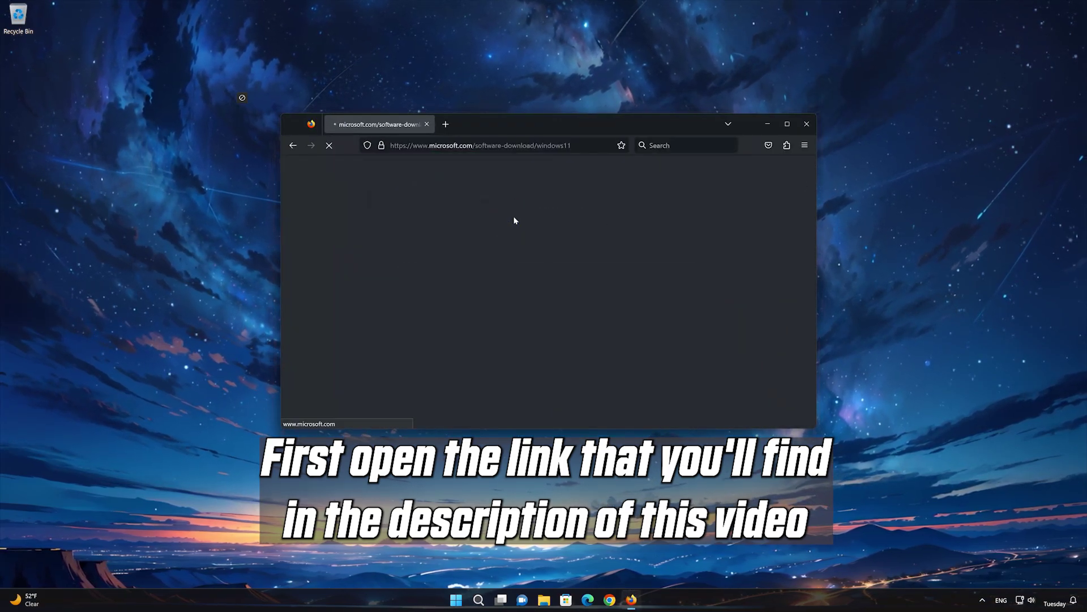
Download the media creation tool from the Create Windows 11 Installation Media section and close the browser.
{"action": "scroll", "coordinate": [518, 230], "scroll_direction": "down", "scroll_amount": 3}
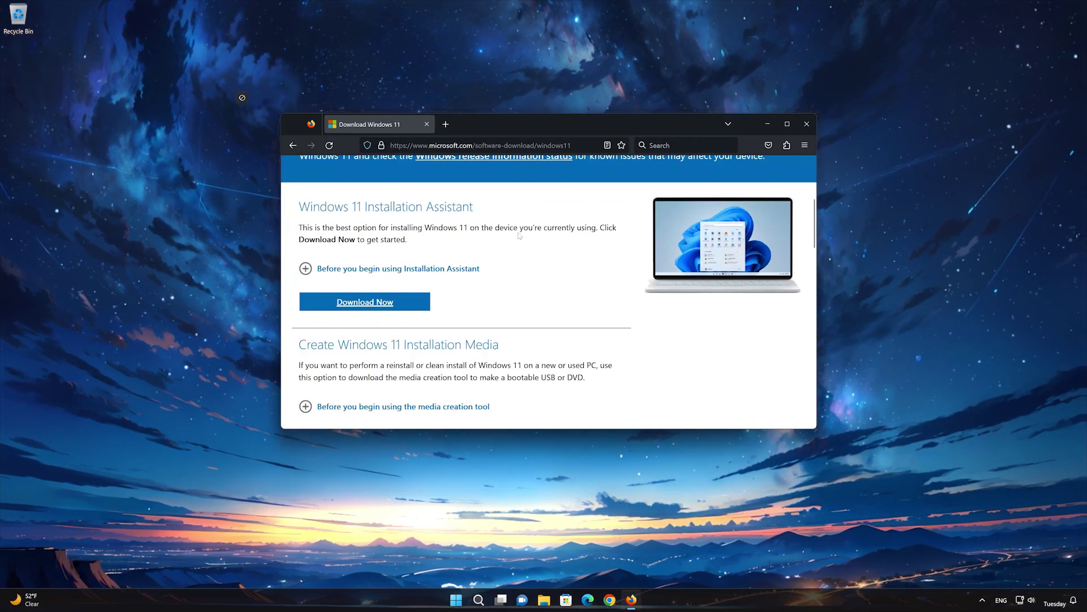
{"action": "scroll", "coordinate": [519, 236], "scroll_direction": "down", "scroll_amount": 2}
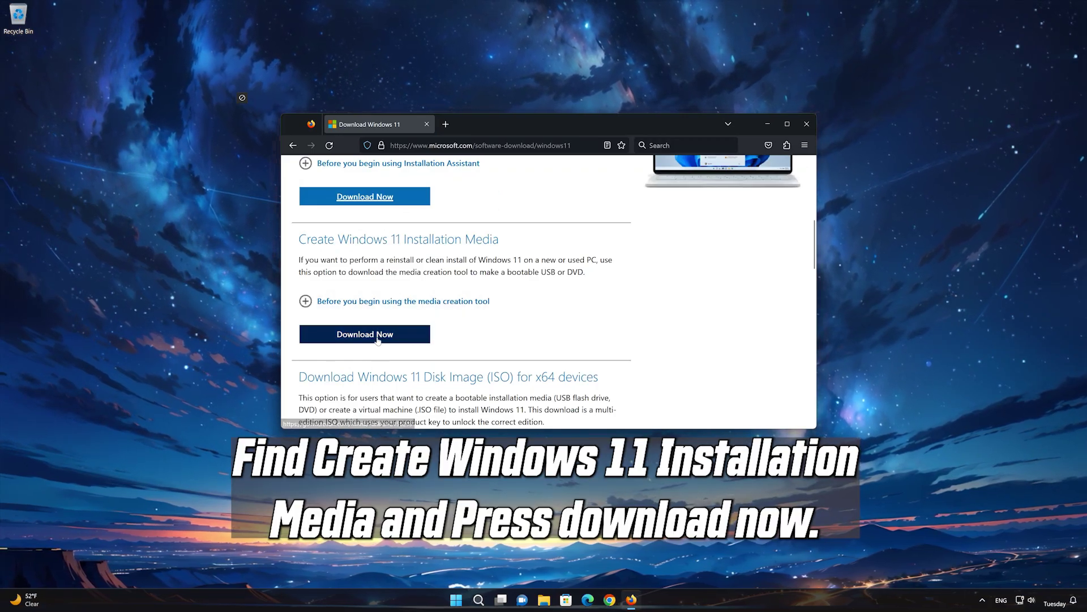
{"action": "left_click", "coordinate": [378, 338]}
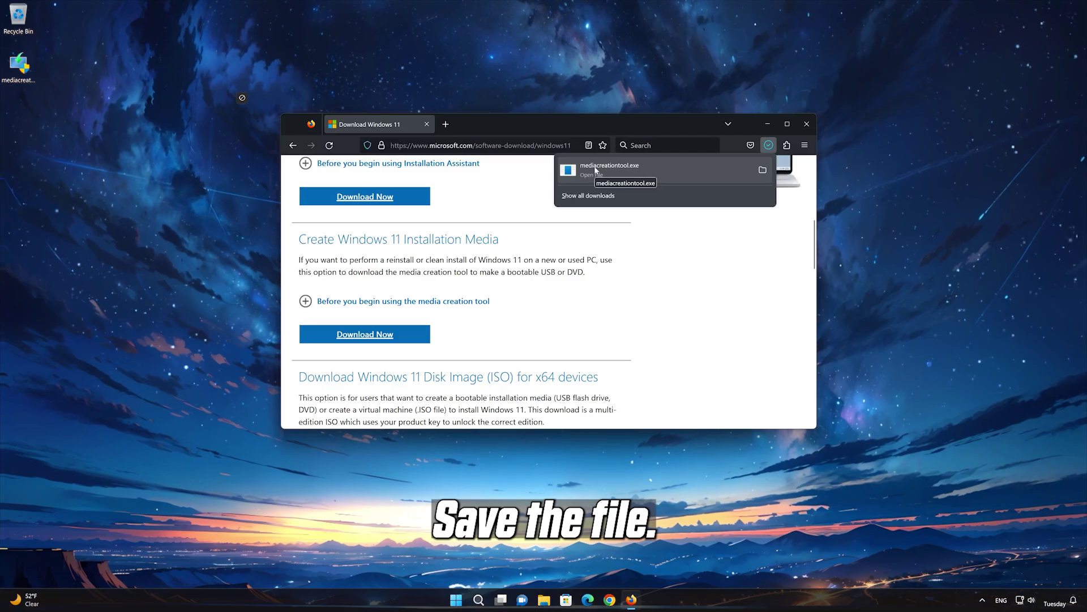
{"action": "left_click", "coordinate": [807, 124]}
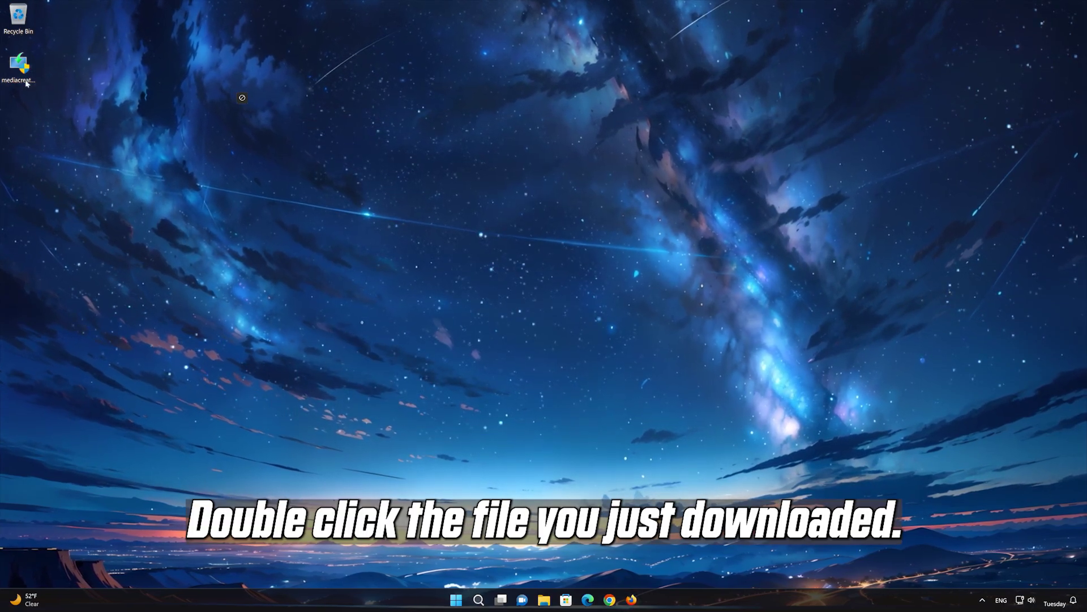
Run the downloaded media creation tool with permission to make changes, accepting the license terms and the recommended language and edition.
{"action": "double_click", "coordinate": [23, 72]}
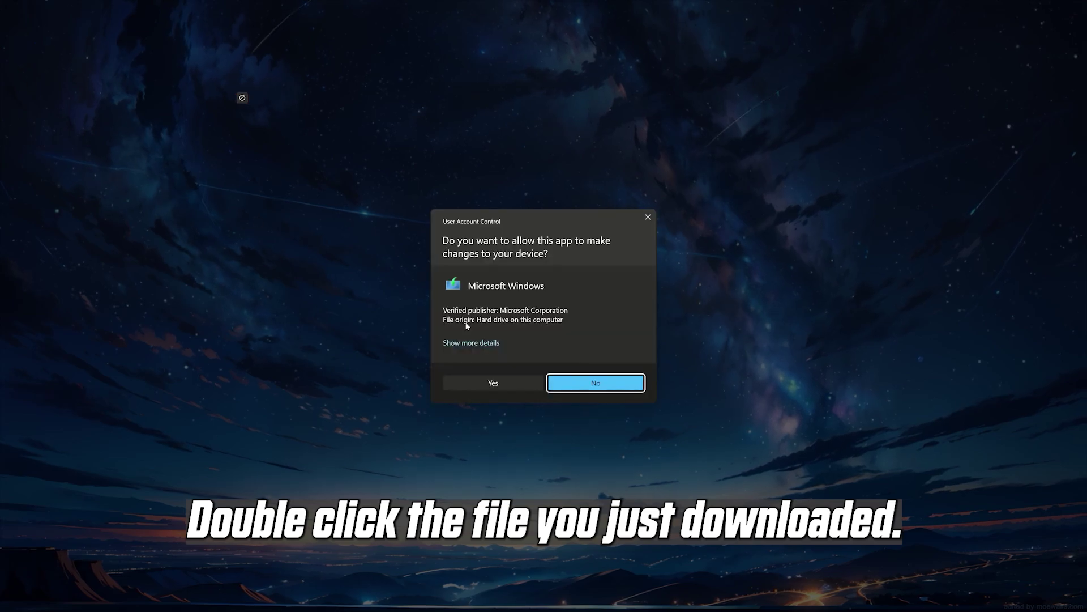
{"action": "left_click", "coordinate": [494, 384]}
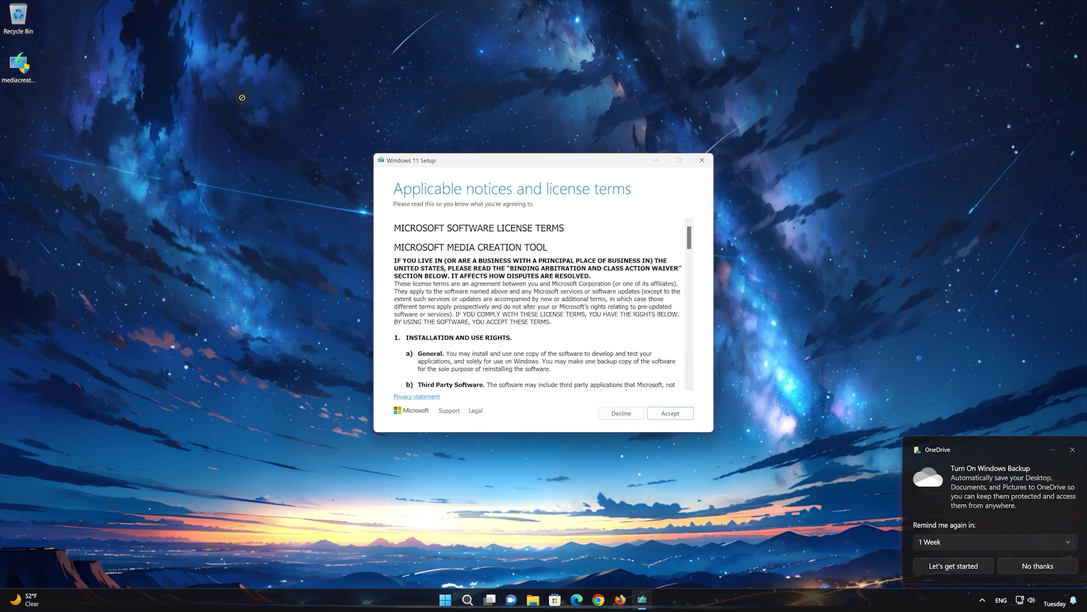
{"action": "left_click", "coordinate": [670, 414]}
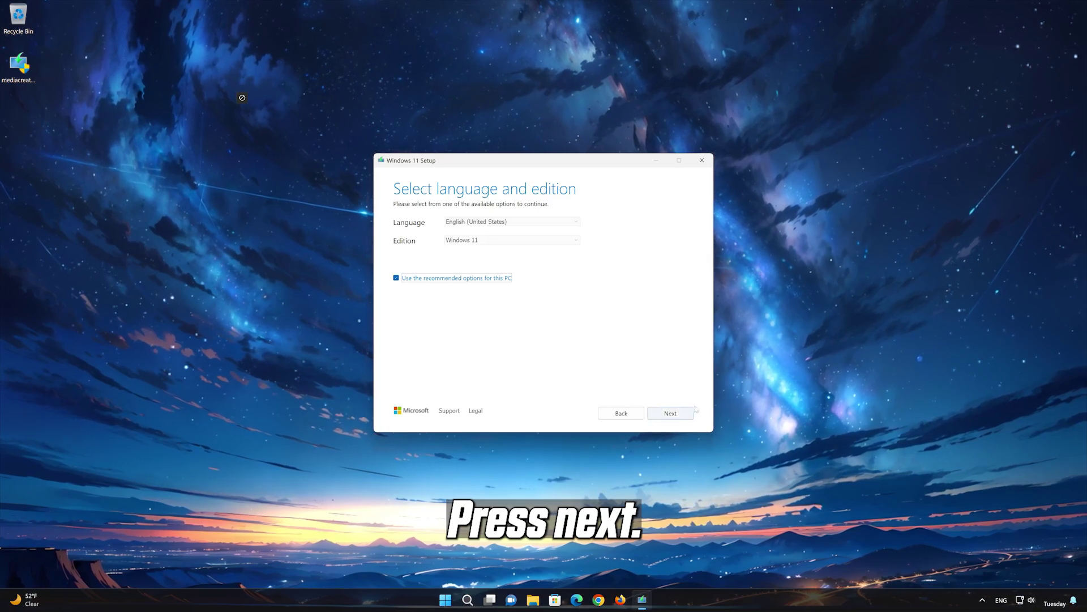
{"action": "left_click", "coordinate": [681, 417]}
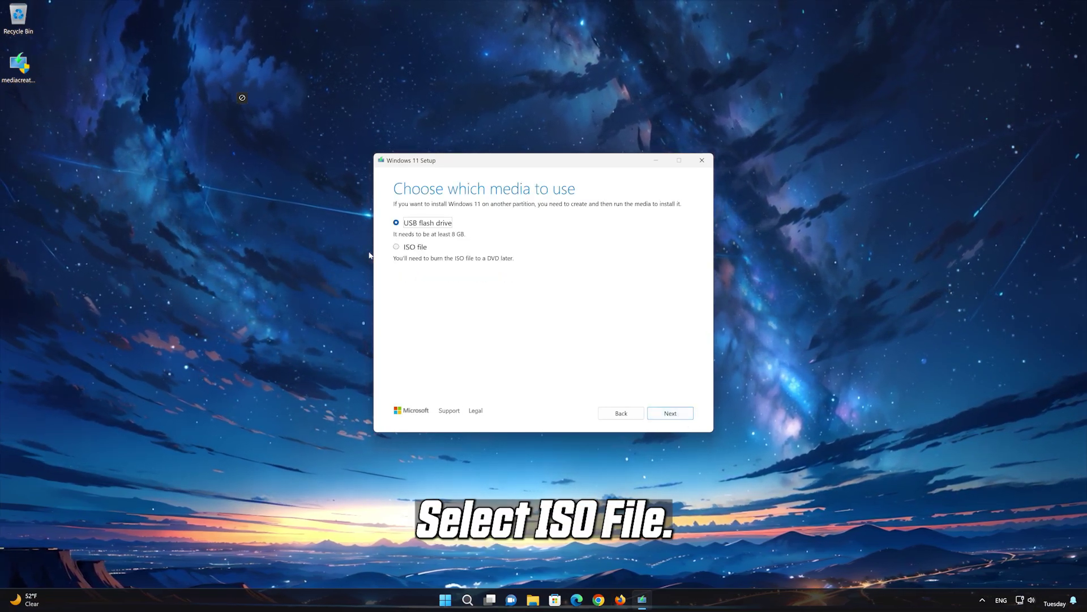
Choose ISO file as the installation media and save it to the Desktop as Windows11.
{"action": "left_click", "coordinate": [409, 249]}
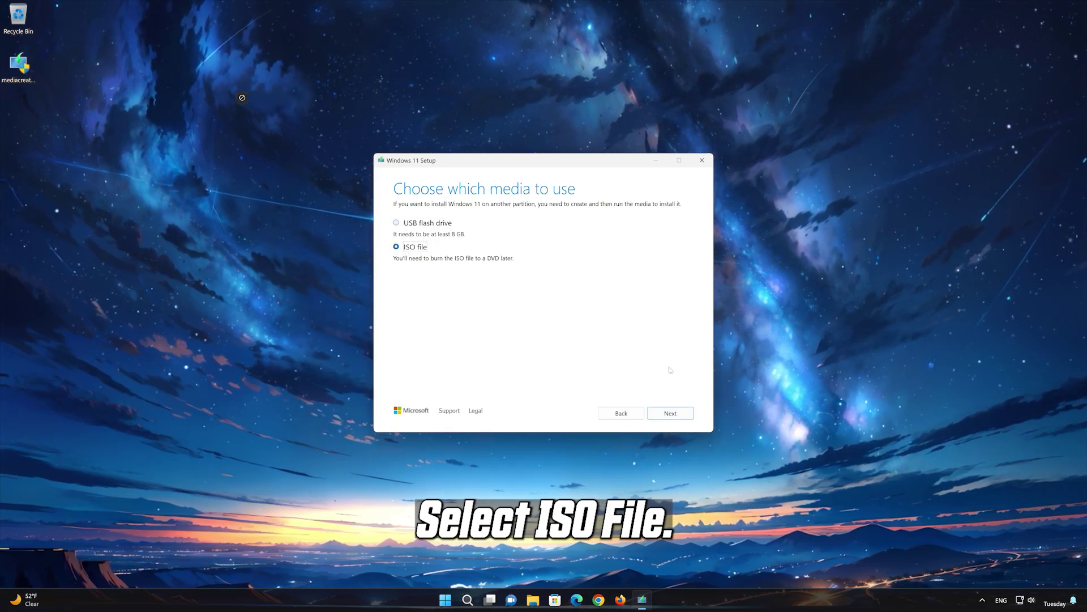
{"action": "left_click", "coordinate": [671, 413]}
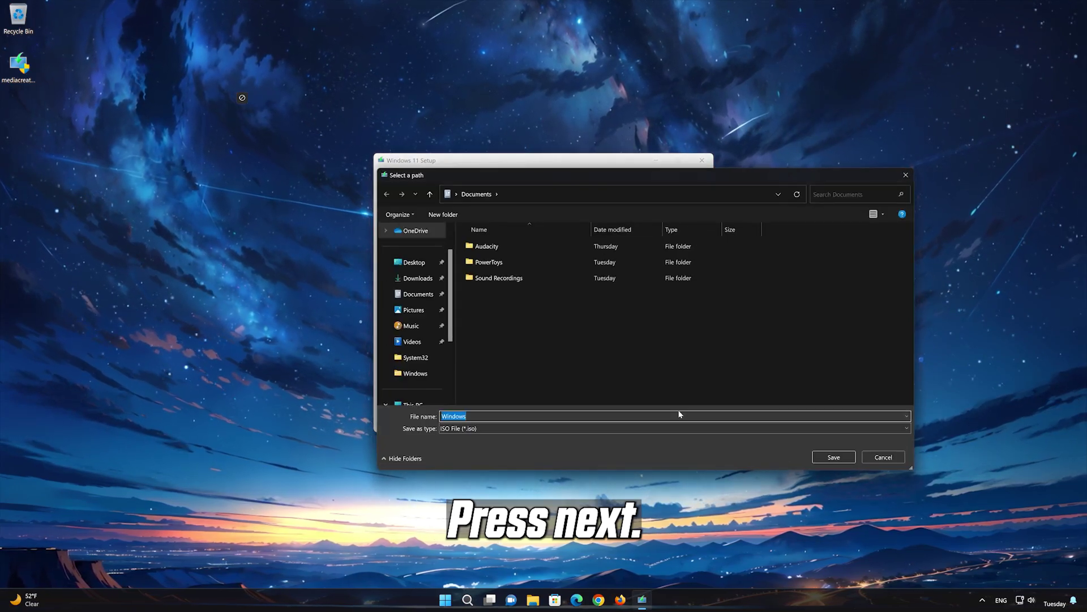
{"action": "left_click", "coordinate": [398, 263]}
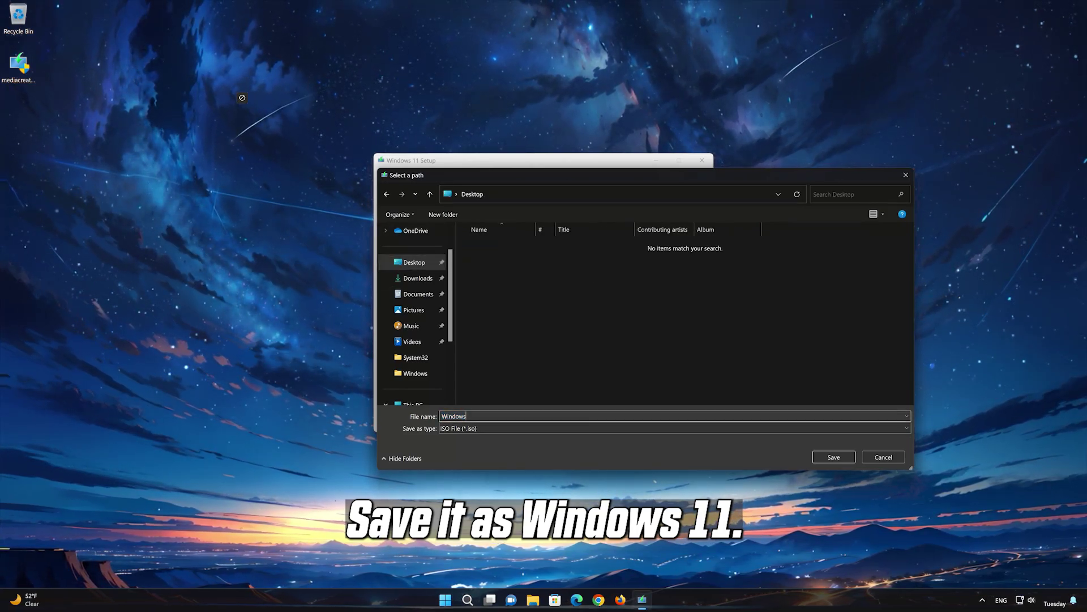
{"action": "type", "text": "11"}
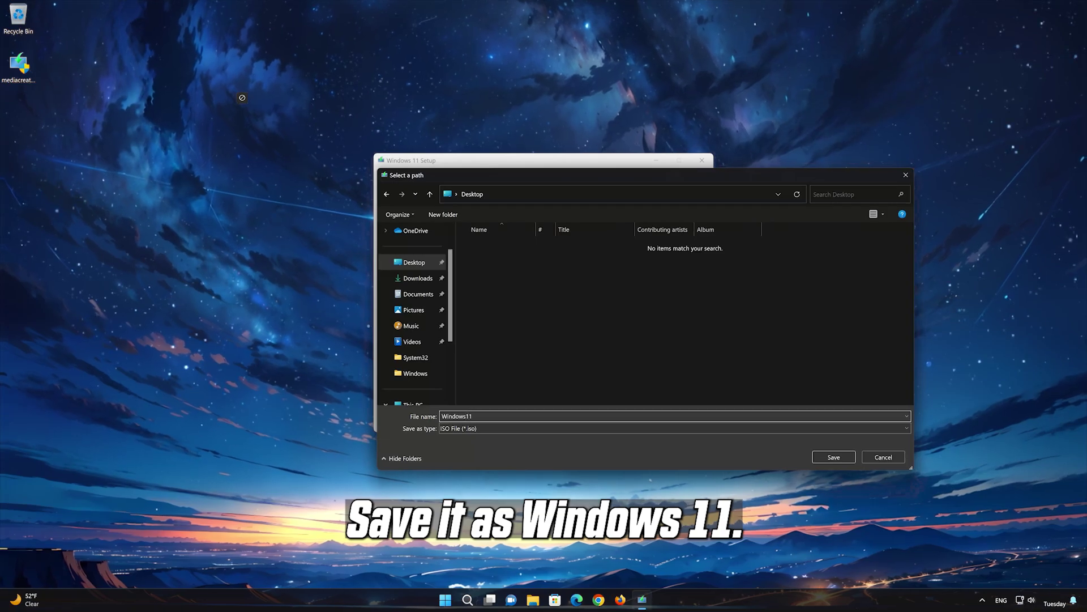
{"action": "left_click", "coordinate": [835, 457]}
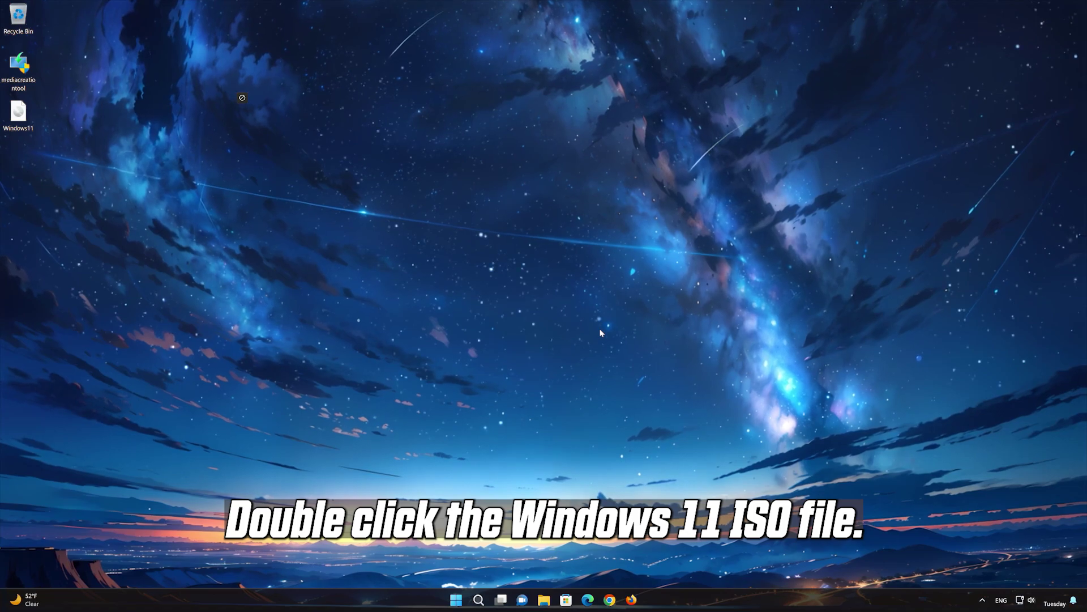
Mount the Windows11 ISO from the desktop, run its setup application with permission to make changes, and close the File Explorer window.
{"action": "double_click", "coordinate": [19, 113]}
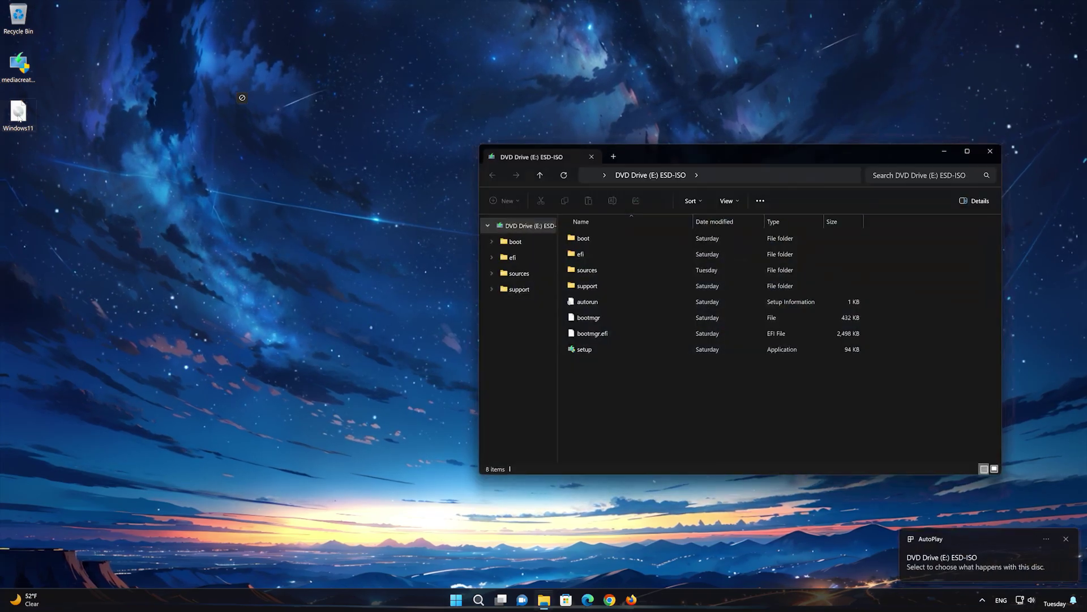
{"action": "left_click_drag", "start_coordinate": [662, 156], "coordinate": [553, 124]}
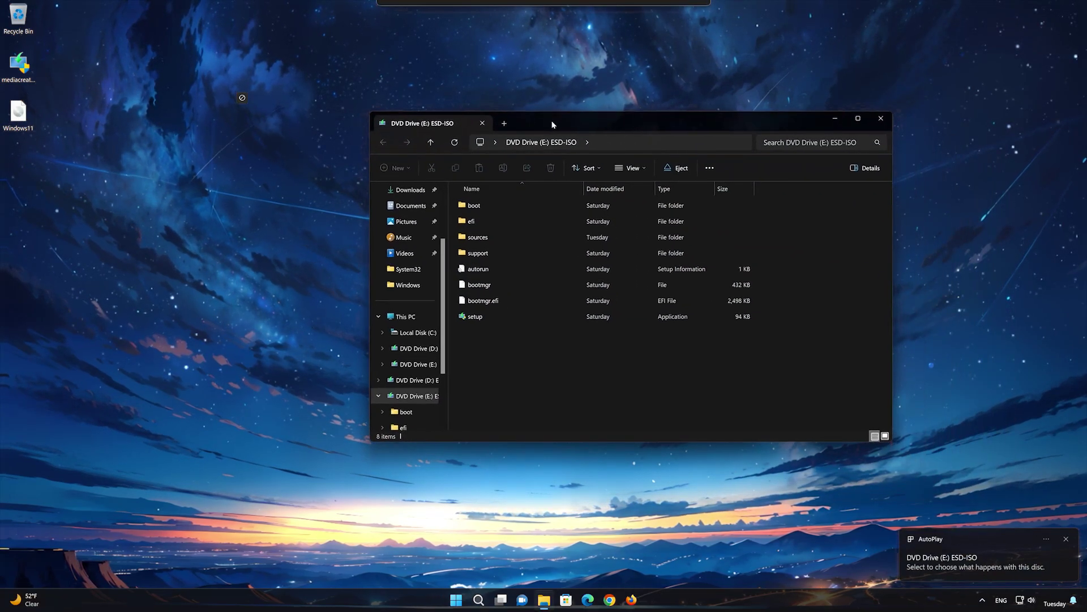
{"action": "double_click", "coordinate": [478, 318]}
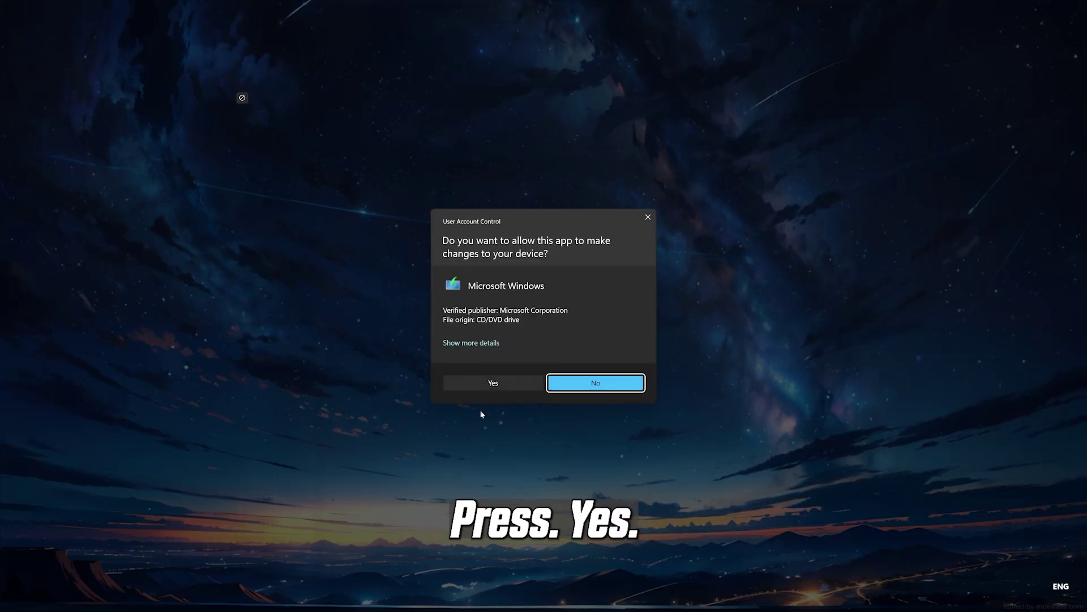
{"action": "left_click", "coordinate": [492, 383]}
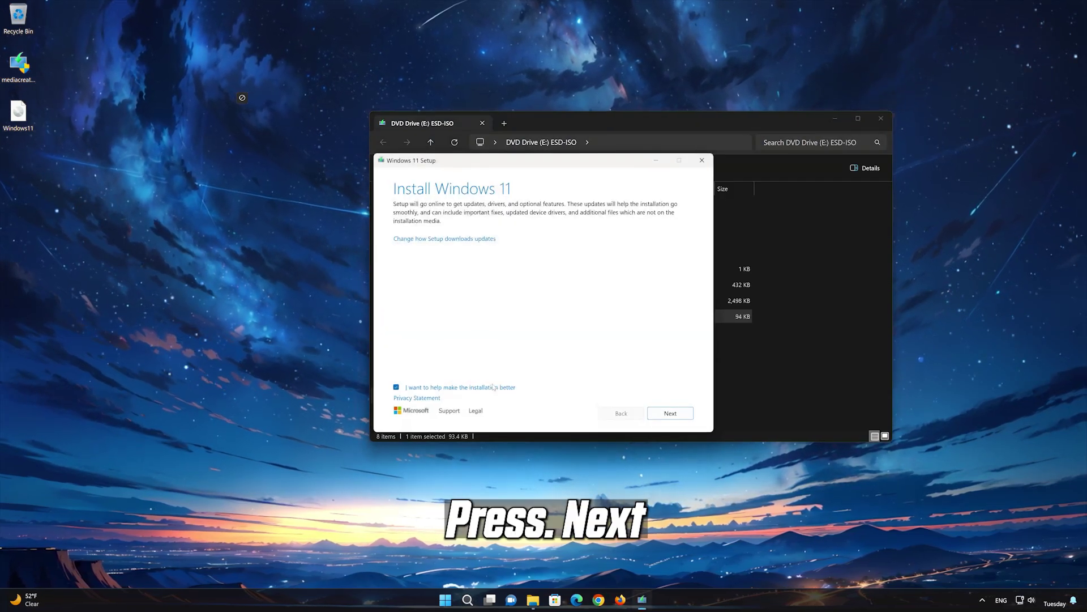
{"action": "left_click", "coordinate": [881, 117]}
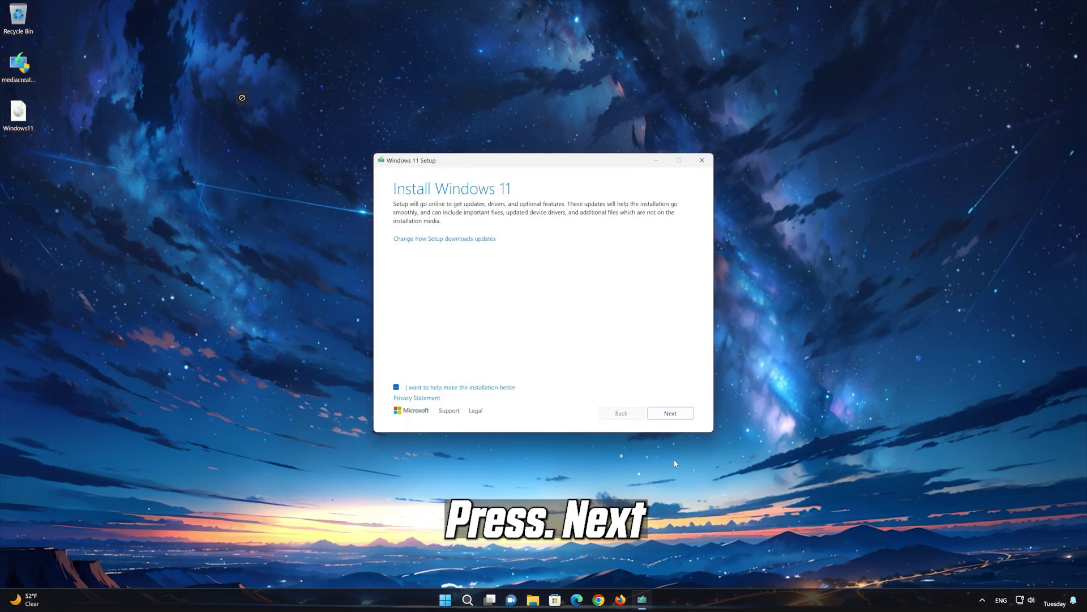
Proceed through Windows 11 Setup, accept the license terms, and start installing Windows 11 Pro with personal files and apps kept.
{"action": "left_click", "coordinate": [672, 413]}
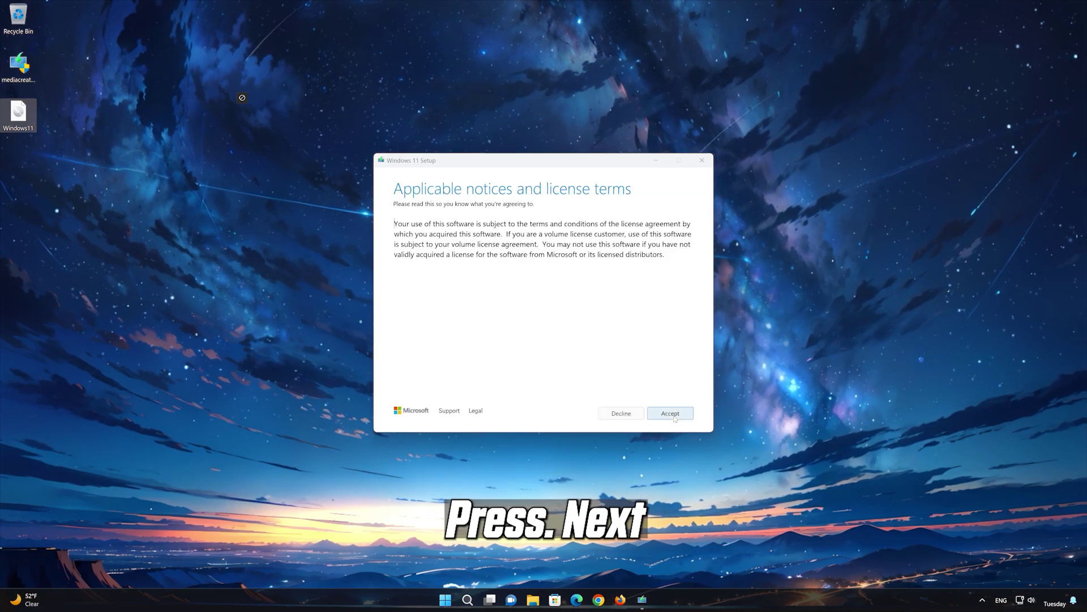
{"action": "left_click", "coordinate": [671, 413]}
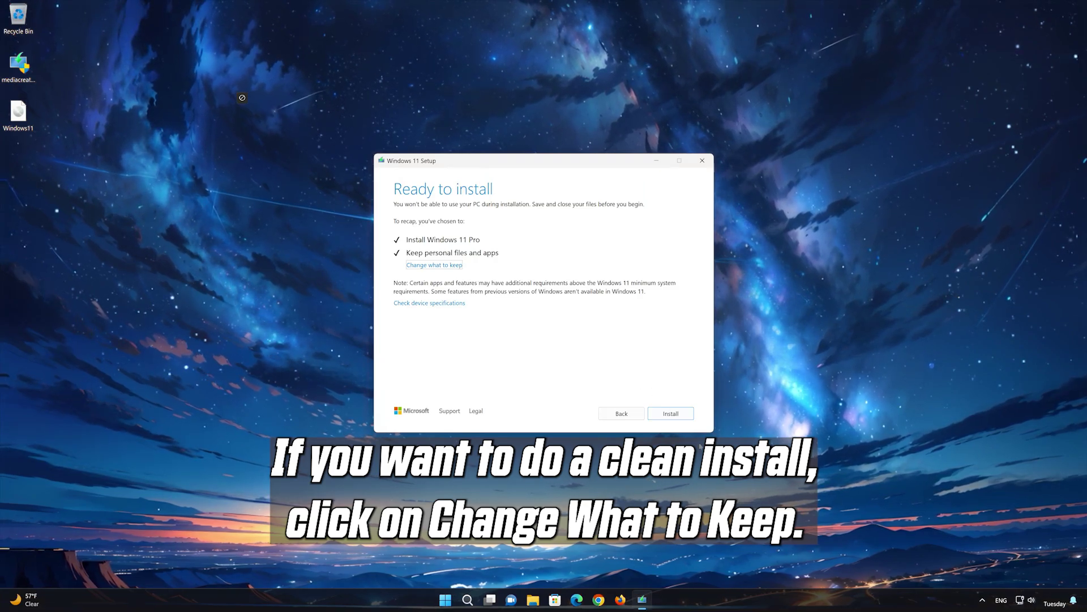
{"action": "left_click", "coordinate": [662, 417]}
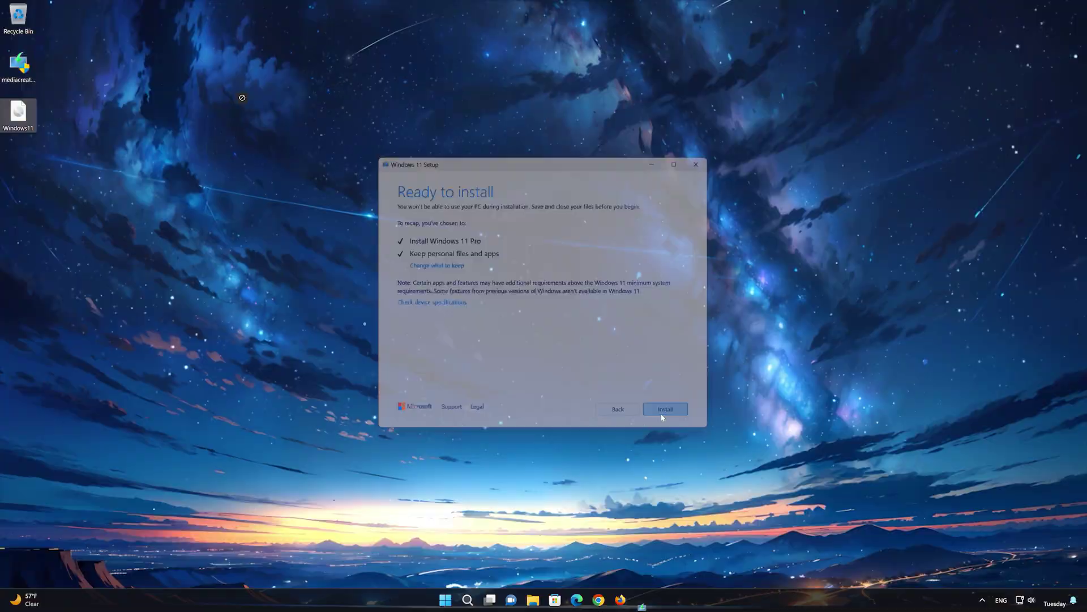